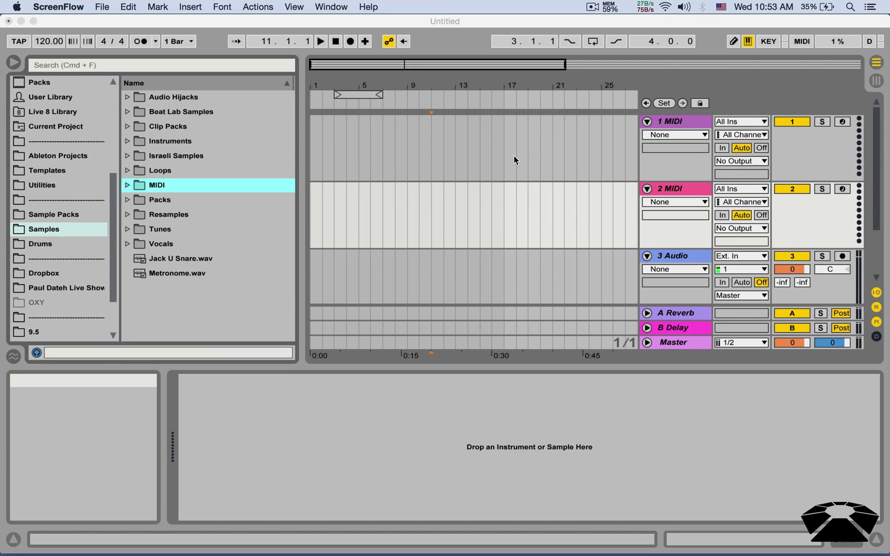
Open the Look/Feel preferences, check the available display languages, and restore the "Don't Show Again" warnings
left_click(514, 156)
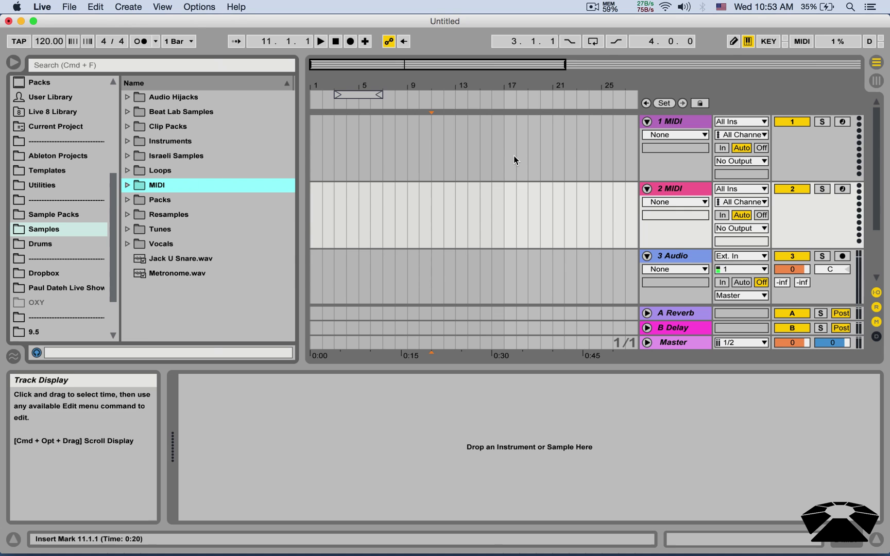
left_click(48, 8)
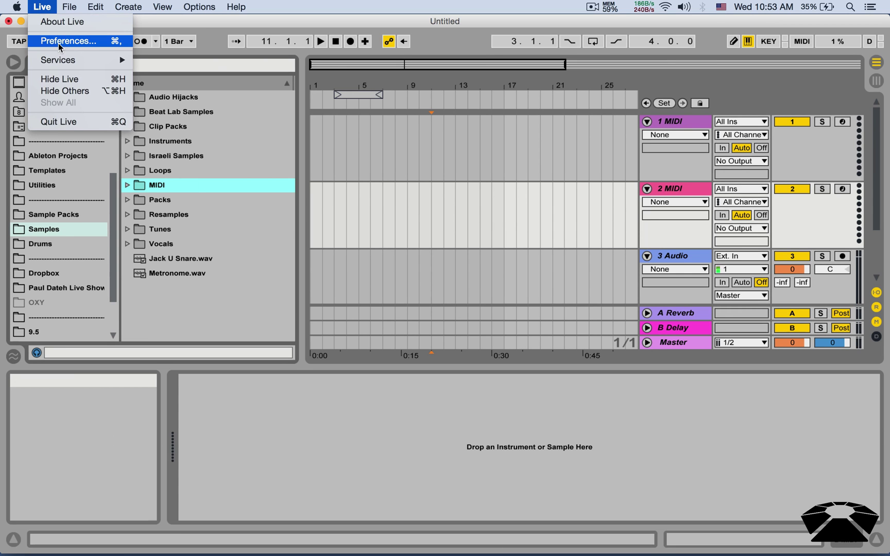
left_click(116, 47)
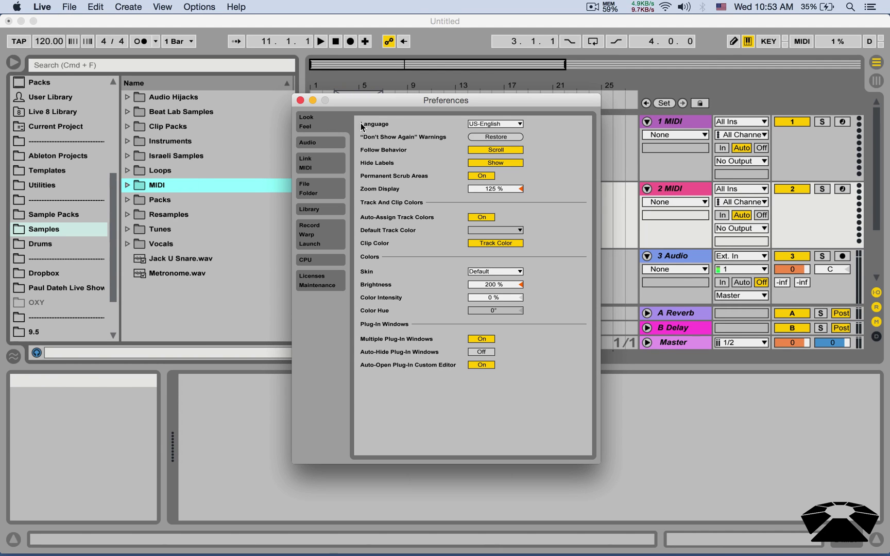
left_click(495, 124)
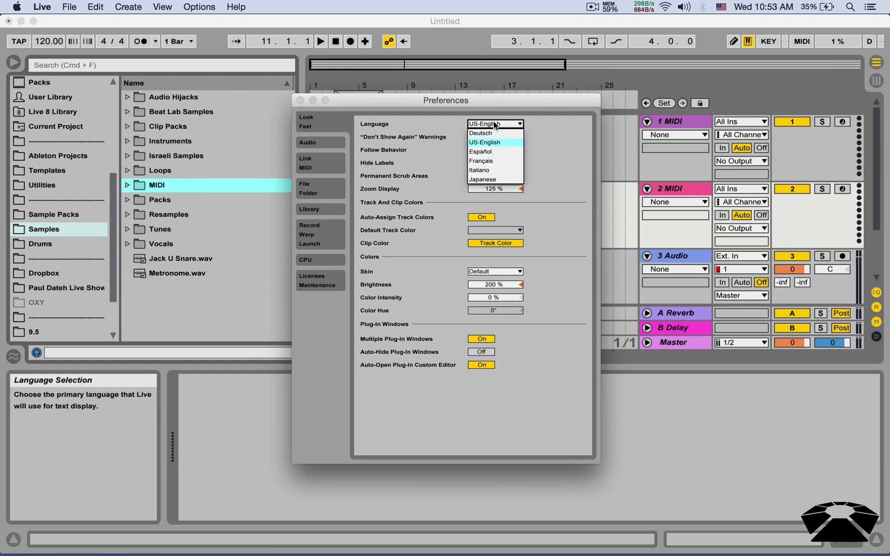
left_click(494, 123)
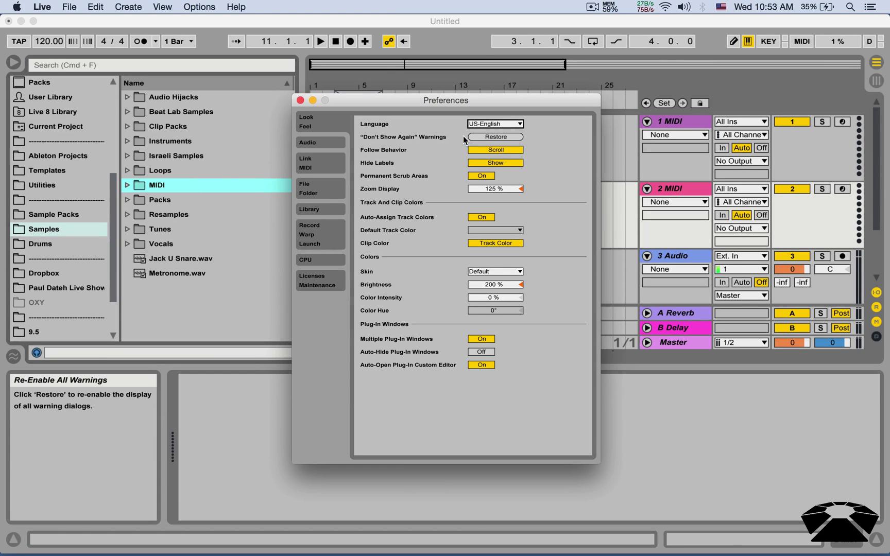
left_click(490, 137)
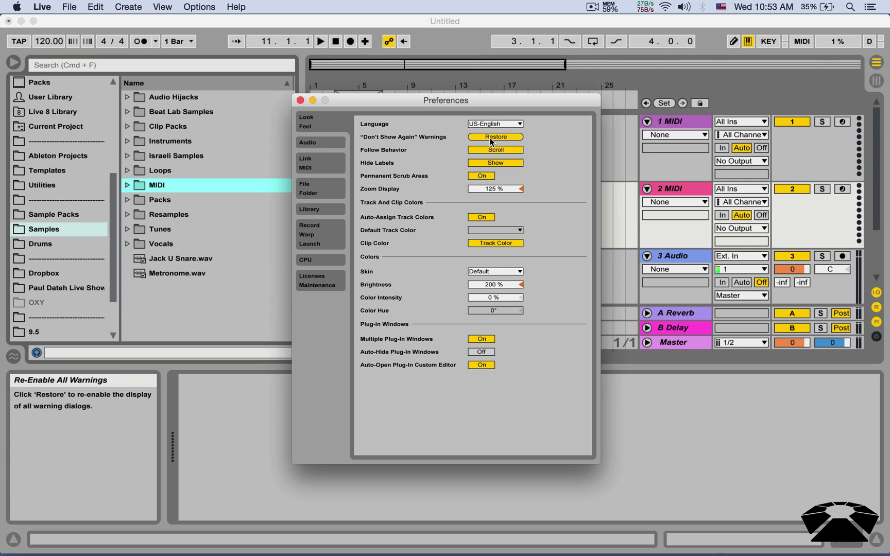
left_click(301, 100)
Add 01 8th Hat.mid at bar 1 of the 1 MIDI track, declining the tempo and time signature import and suppressing that prompt
left_click(127, 186)
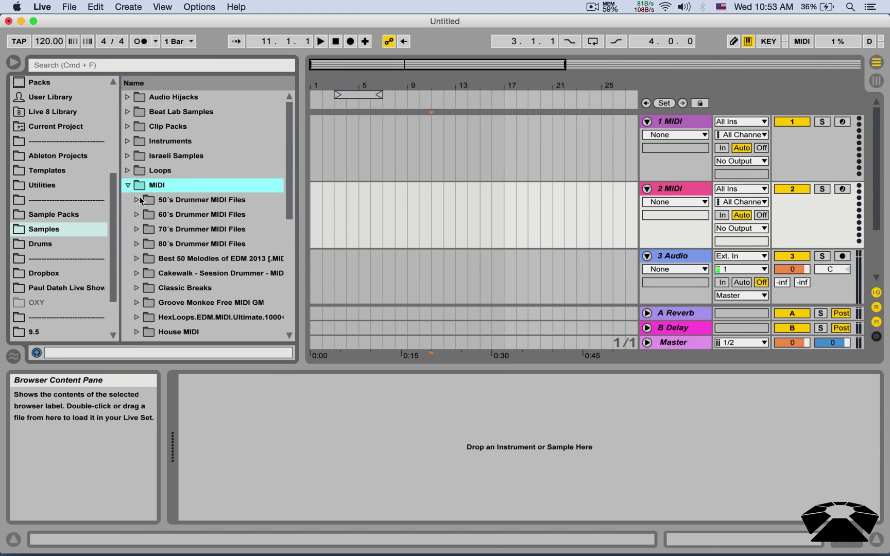
left_click(137, 200)
left_click_drag(211, 243, 311, 122)
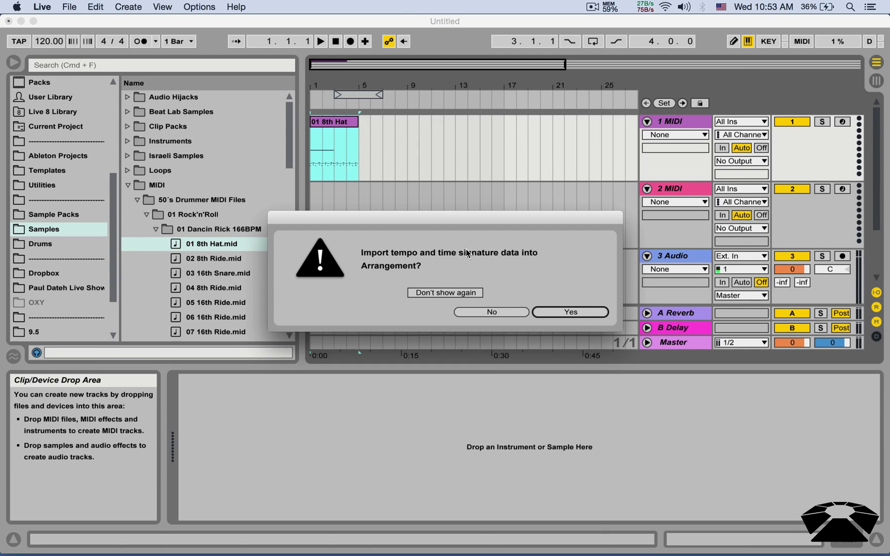
left_click(460, 292)
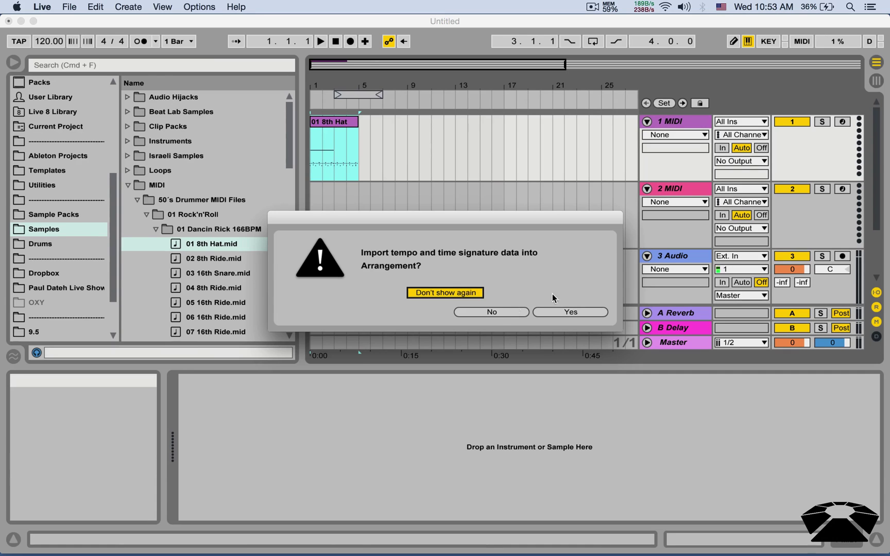
left_click(495, 312)
Place 02 8th Ride.mid at bar 8 and 04 8th Ride.mid at bar 15 on the 1 MIDI track
left_click(191, 261)
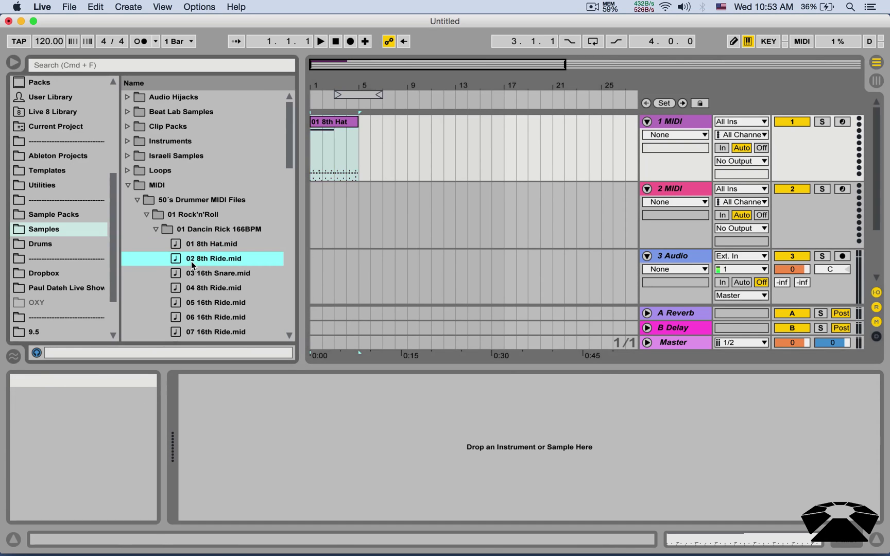
left_click_drag(183, 260, 392, 144)
left_click_drag(214, 287, 476, 152)
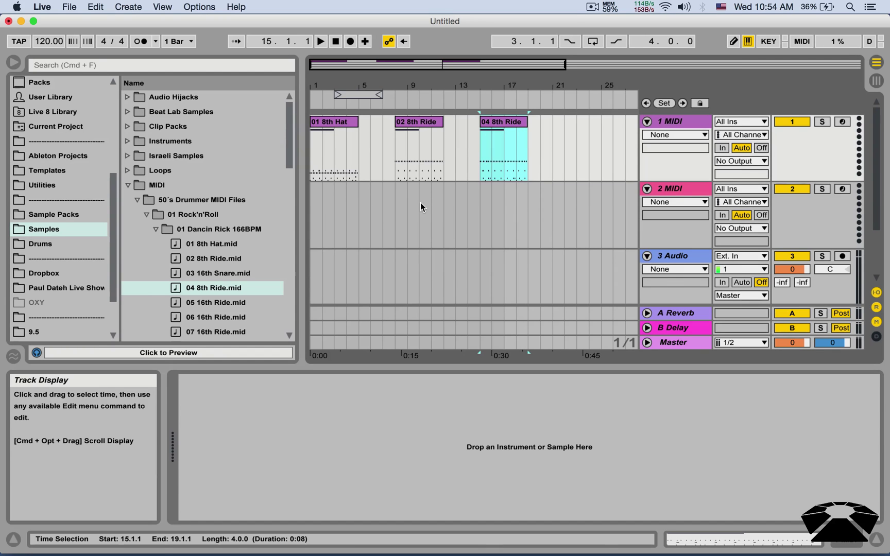
Look at the Follow Behavior setting in the Look/Feel preferences
key("super+comma")
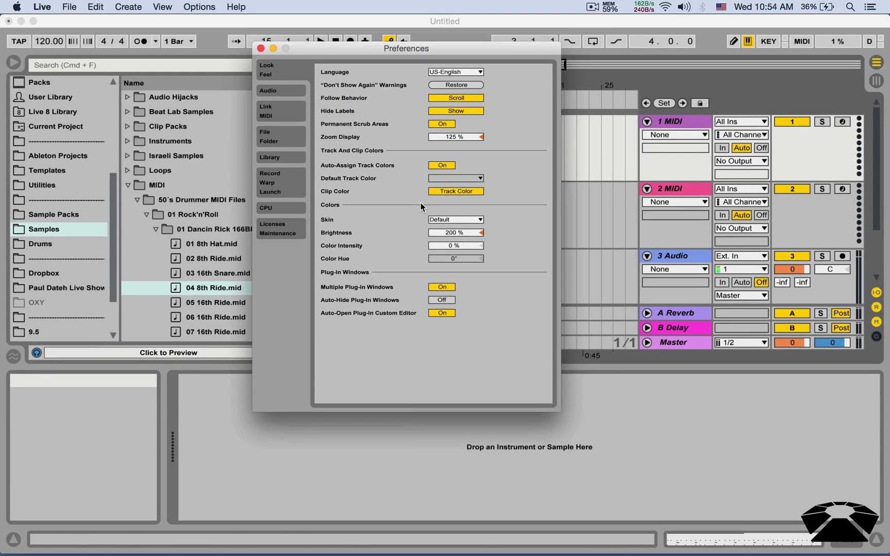
left_click_drag(415, 49, 453, 108)
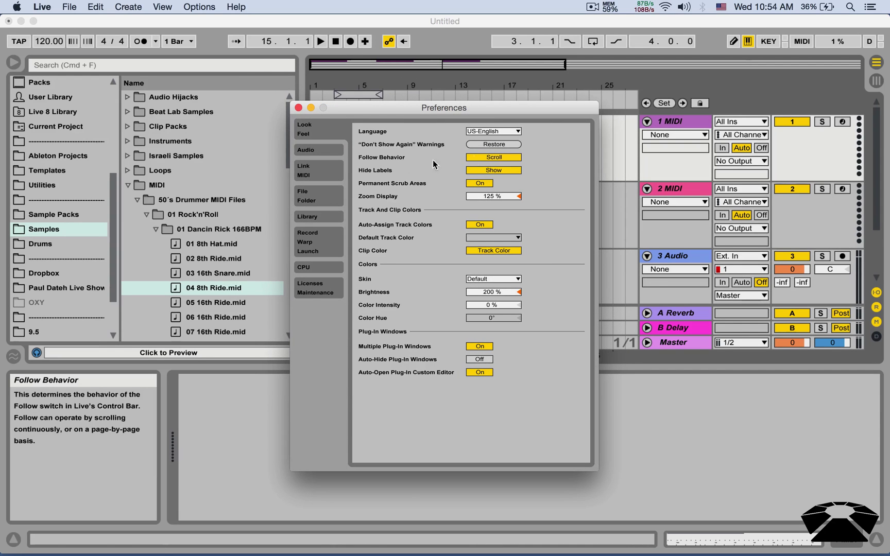
left_click(490, 155)
left_click(298, 107)
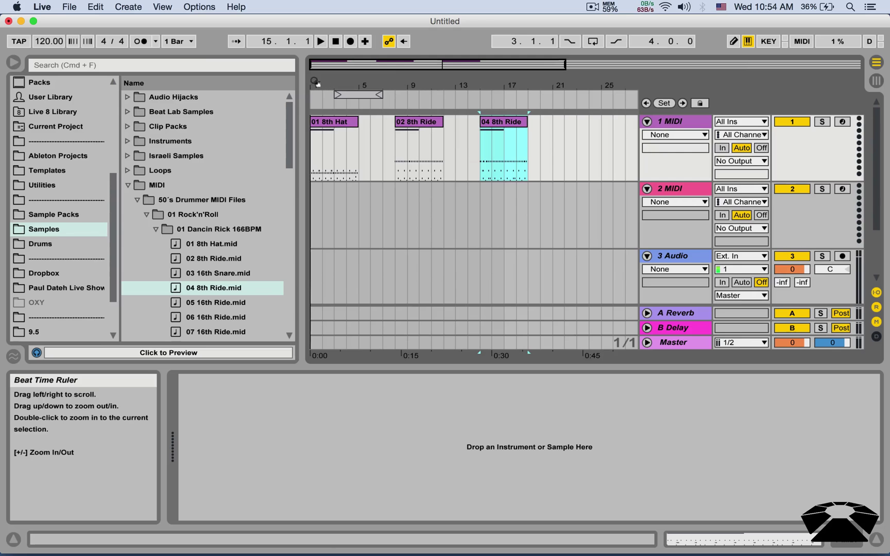
Open the 01 8th Hat clip's notes, turn on Follow, and play the arrangement to observe how the display tracks playback
left_click_drag(311, 106, 328, 207)
left_click(348, 128)
double_click(349, 129)
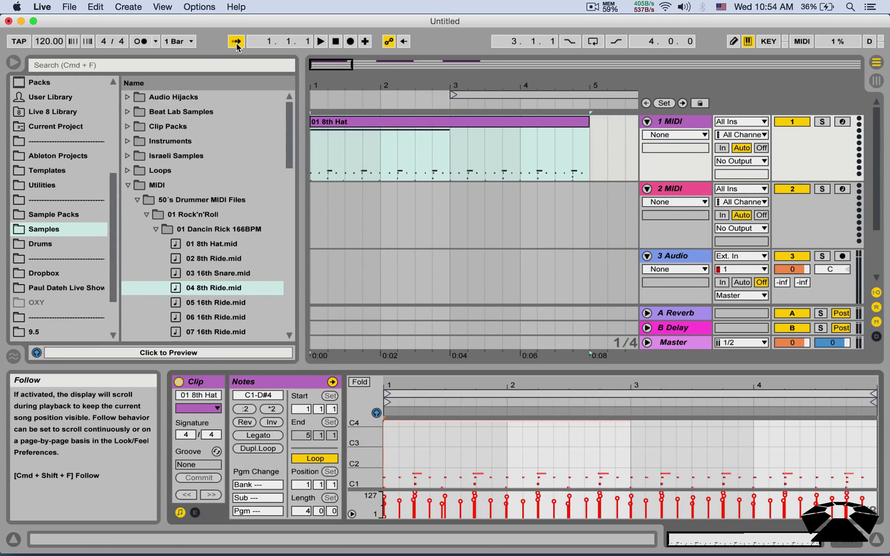
key("shift+super+f")
key("shift+super+f")
left_click_drag(313, 84, 316, 252)
left_click(330, 126)
key("space")
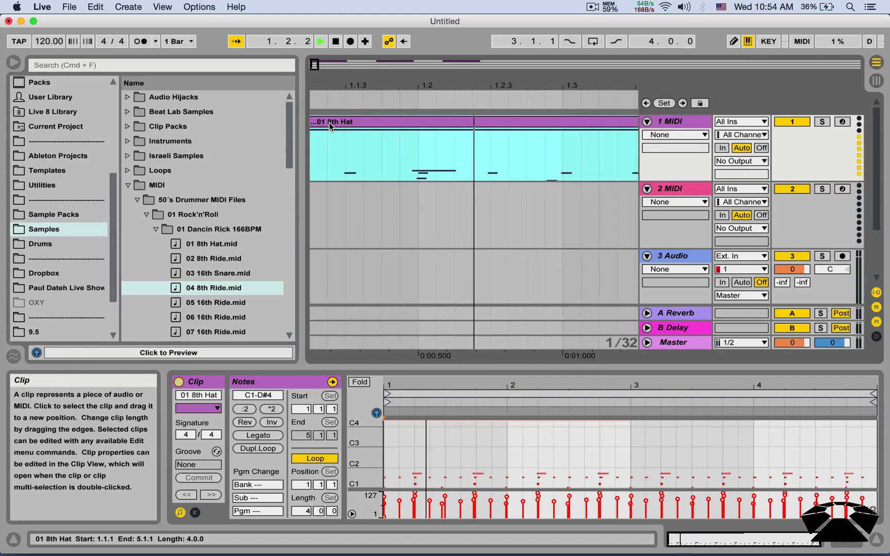
key("space")
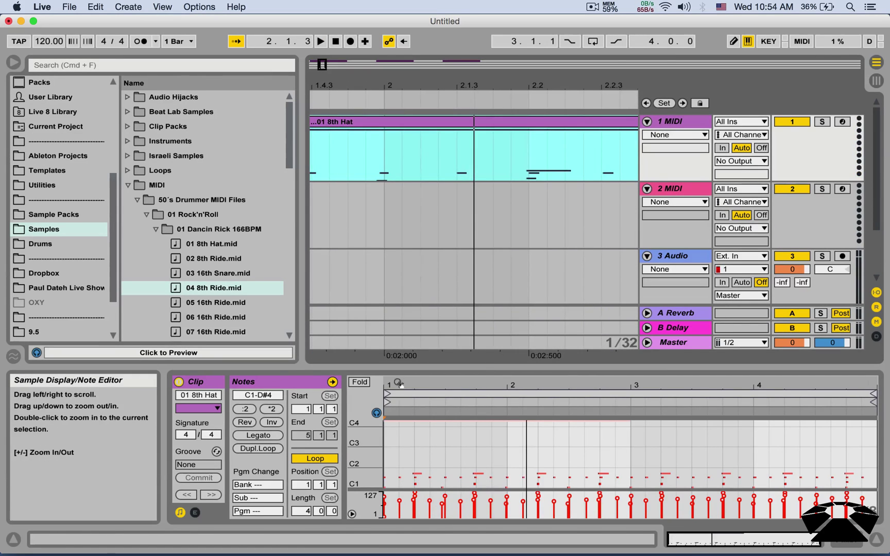
Play the 01 8th Hat clip with Follow active to observe the scrolling in a close-up of its note editor
left_click_drag(398, 384, 405, 554)
left_click_drag(412, 386, 413, 446)
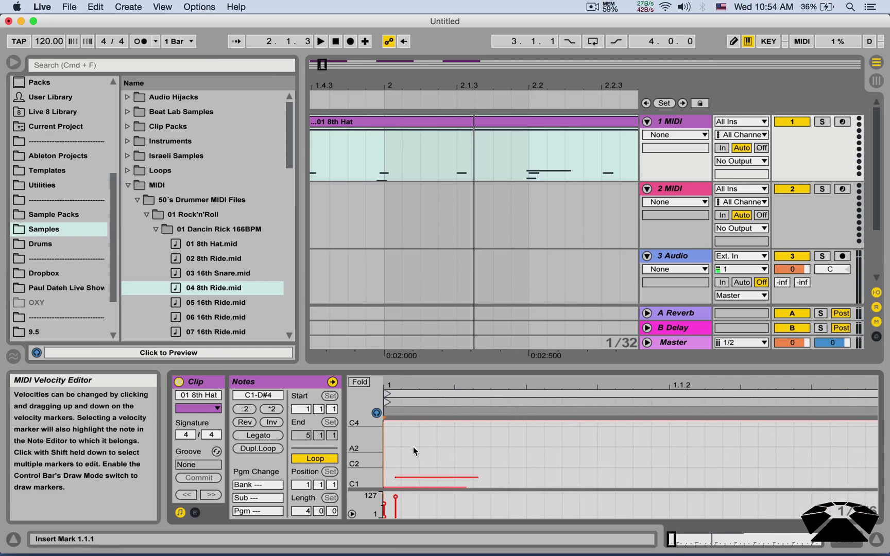
key("space")
key("super+shift+f")
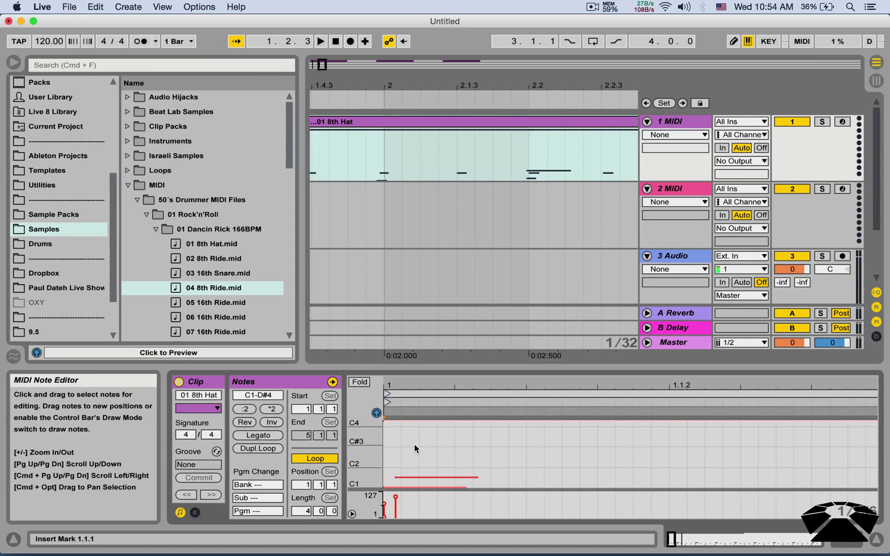
Set Follow Behavior to Page in the Look/Feel preferences
key("super+comma")
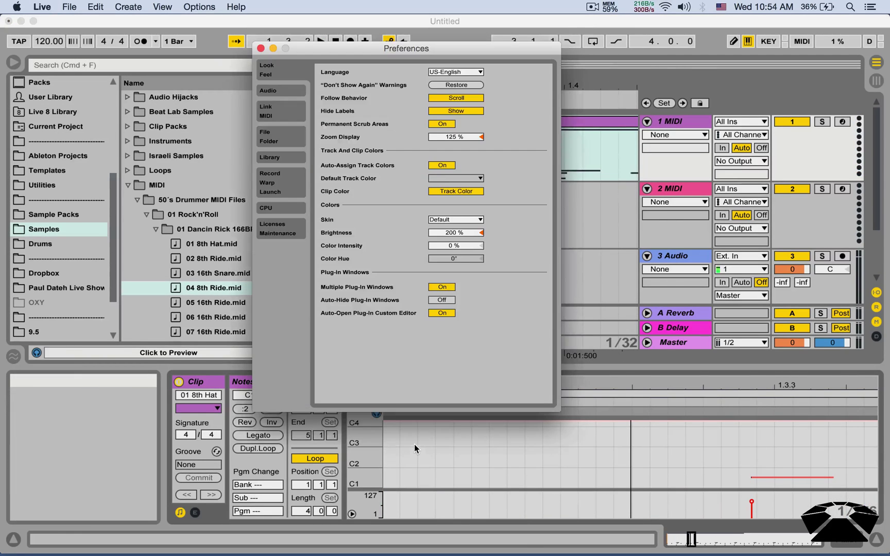
left_click(453, 98)
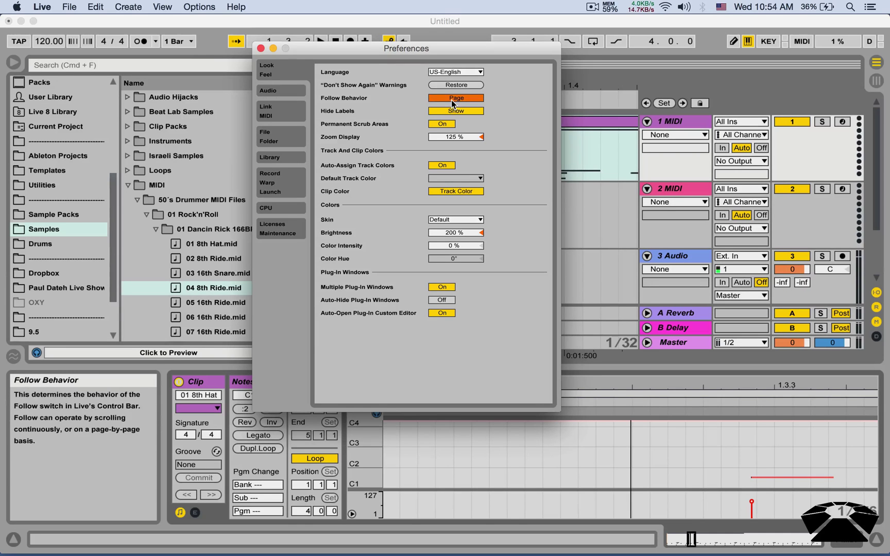
left_click(260, 49)
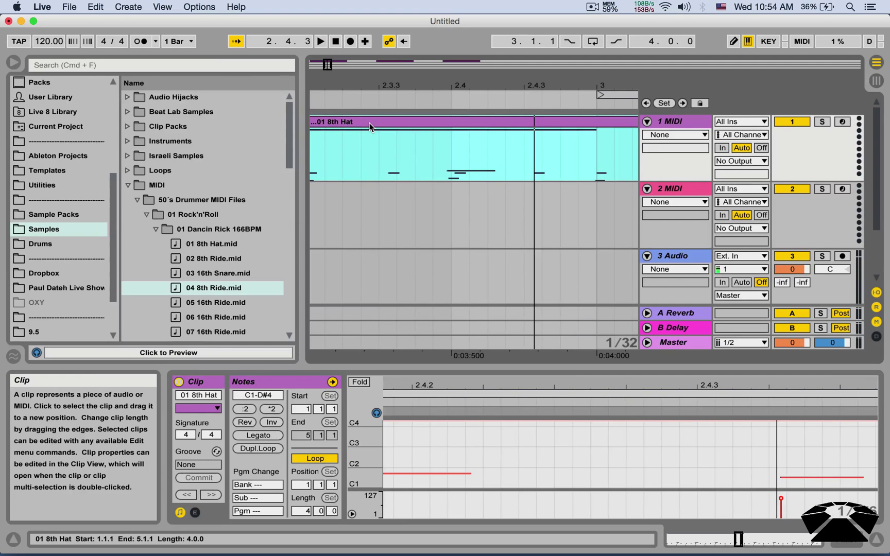
Switch to Session View, try setting Hide Labels to Hide in the preferences, and return it to Show
key("super+comma")
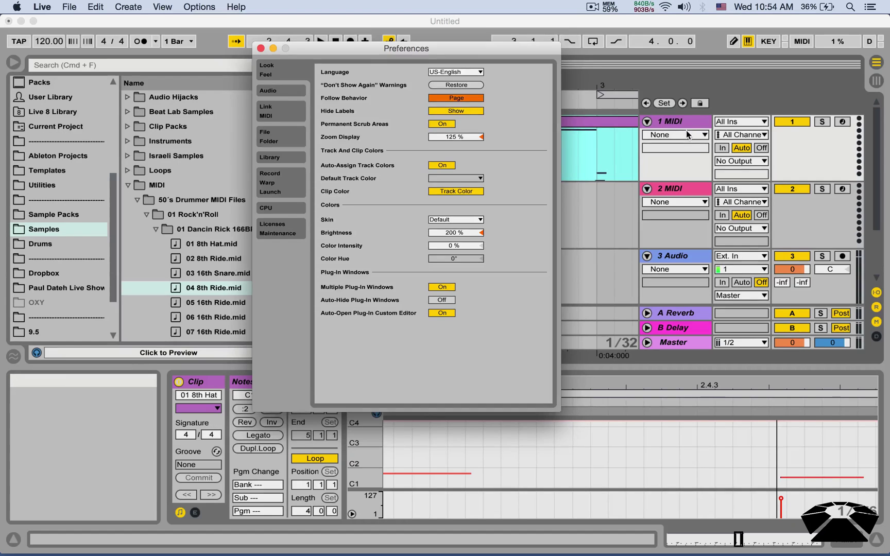
key("Escape")
key("Tab")
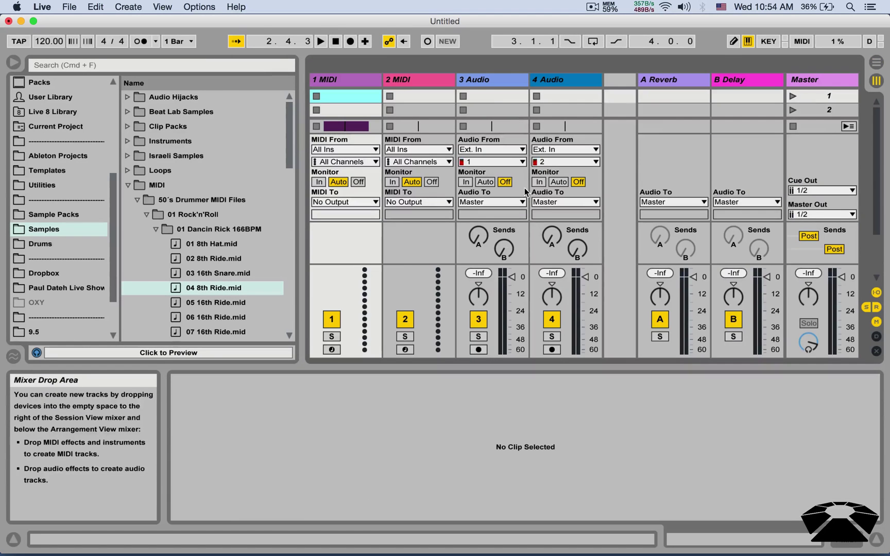
key("super+comma")
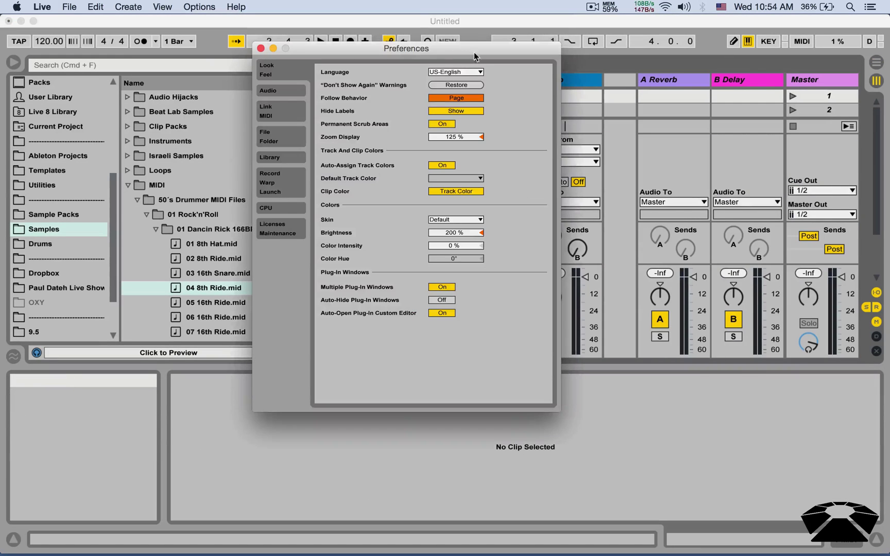
left_click_drag(475, 54, 277, 63)
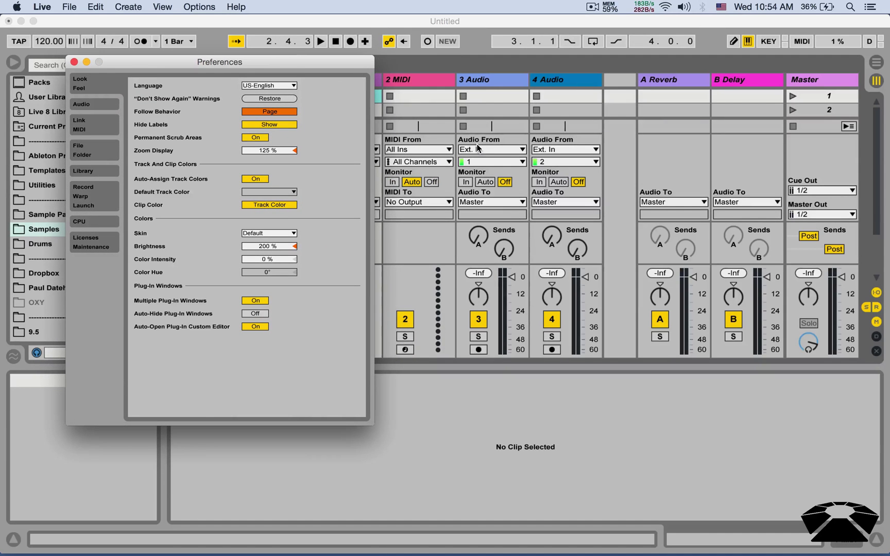
left_click(276, 126)
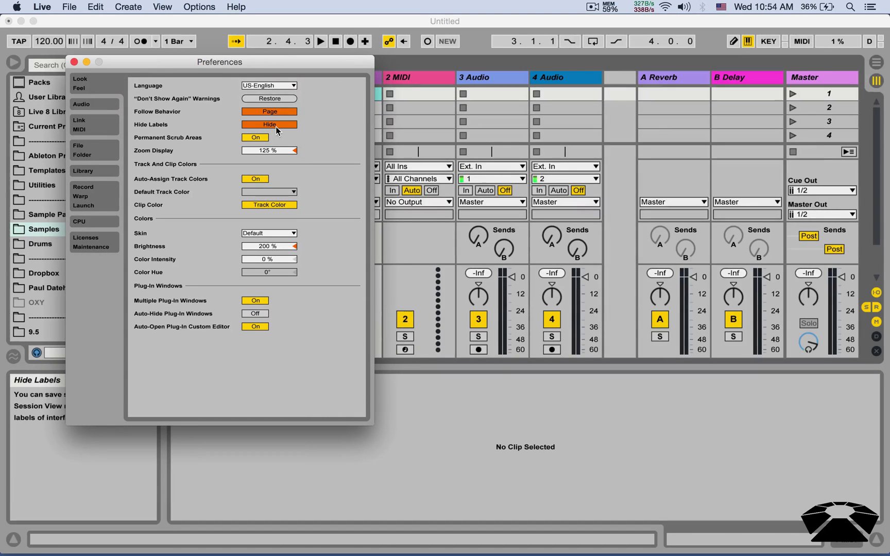
left_click(275, 126)
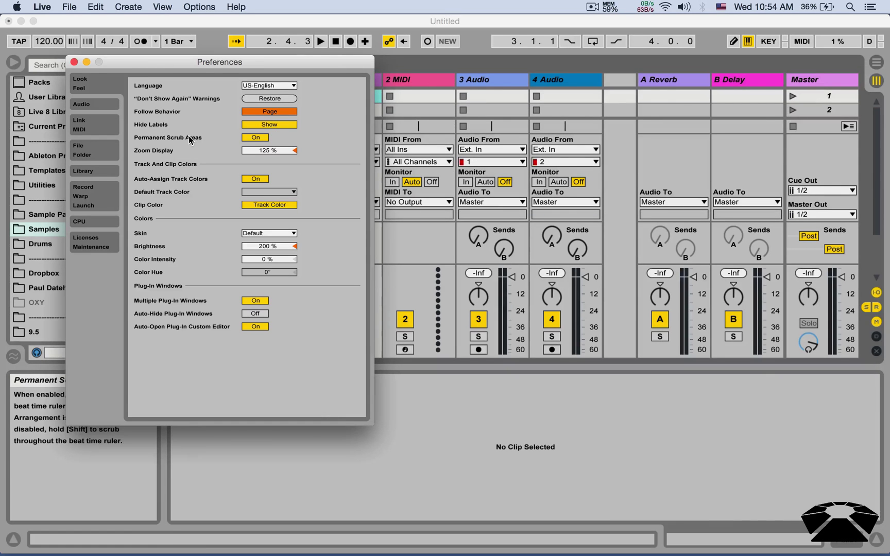
Create an empty MIDI clip in the first slot of the 1 MIDI track and return to Arrangement View
left_click_drag(221, 70, 639, 135)
left_click(362, 97)
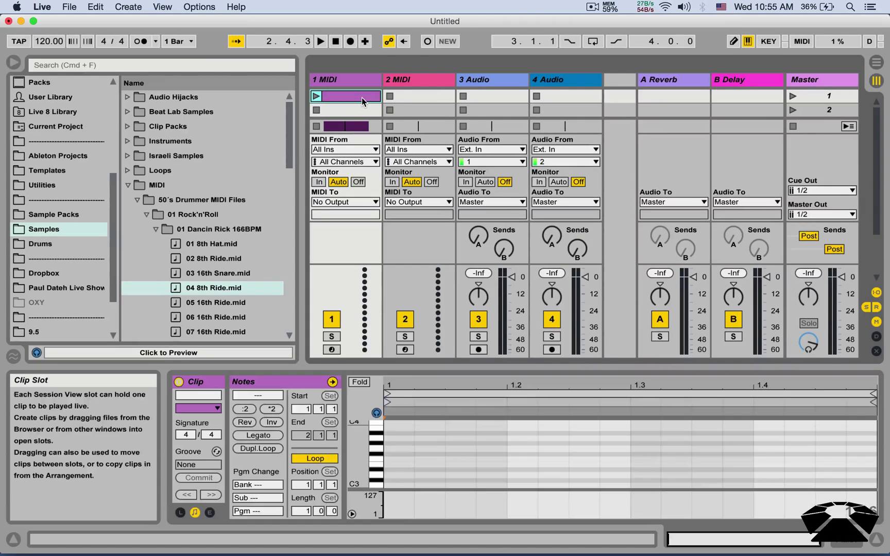
key("Tab")
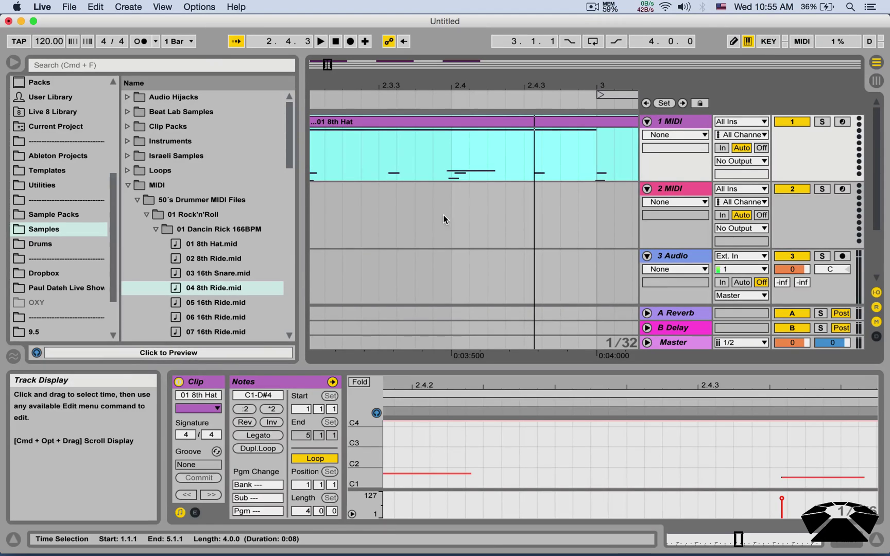
Try turning Permanent Scrub Areas off in the preferences, check the time rulers, and switch the option back on
key("super+comma")
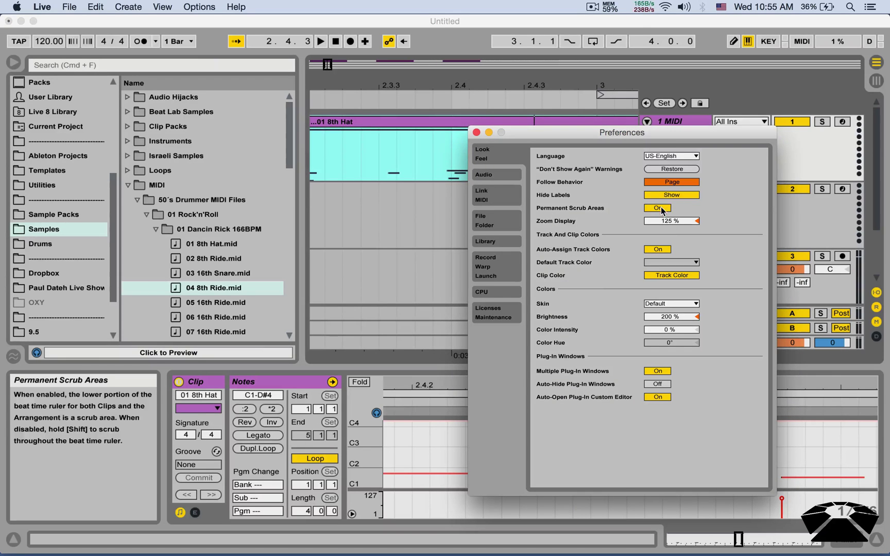
left_click(476, 132)
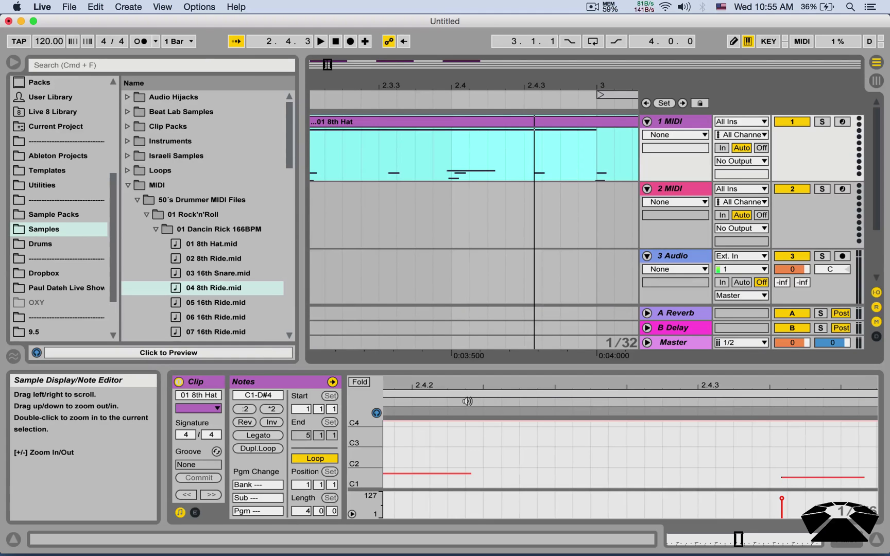
key("super+comma")
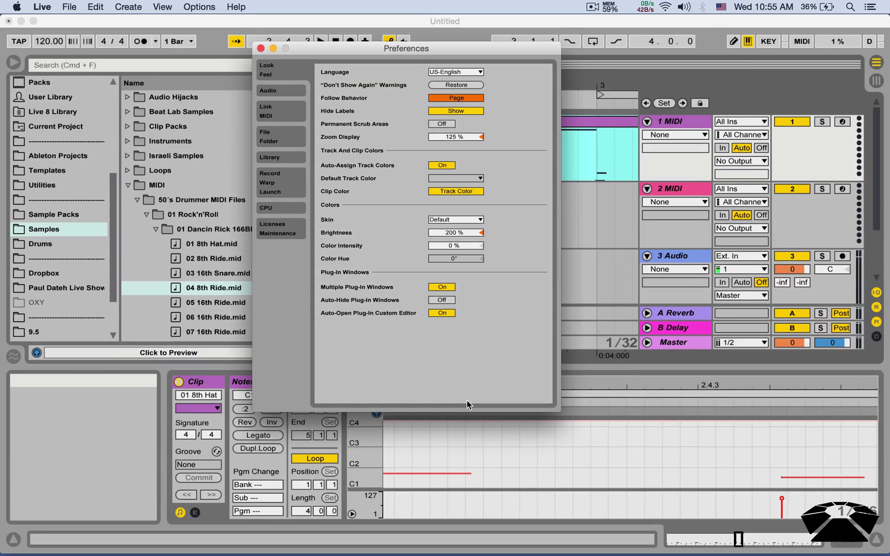
Set the Zoom Display to 98 % in the Look/Feel preferences
left_click(461, 139)
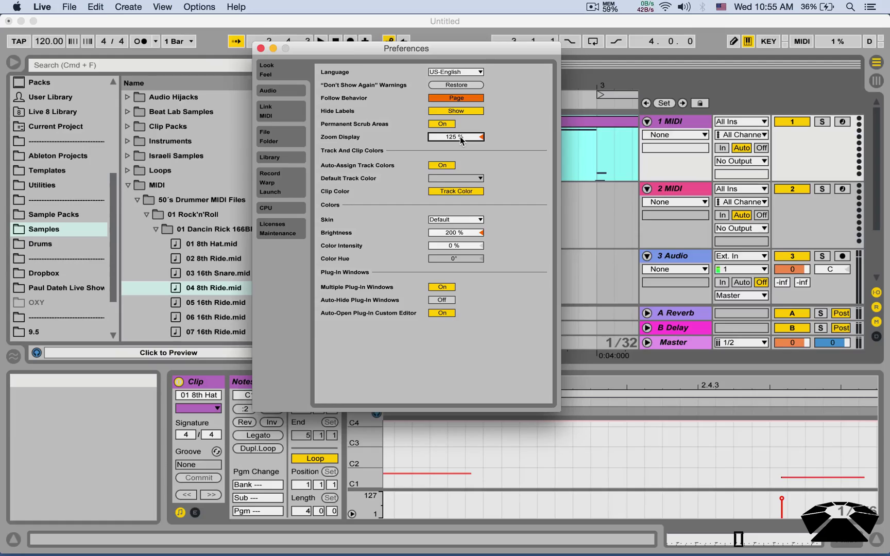
left_click_drag(461, 144, 454, 172)
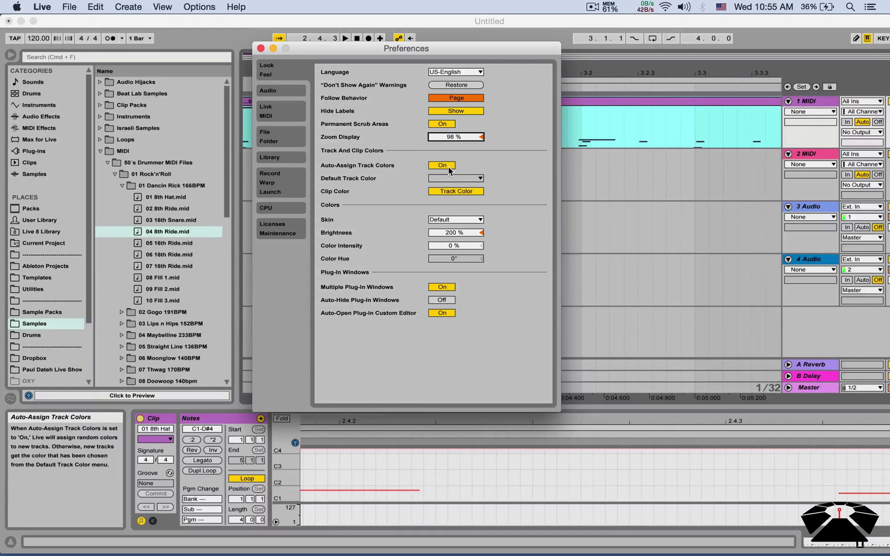
Close the preferences and add three MIDI tracks directly below the 1 MIDI track
left_click(261, 49)
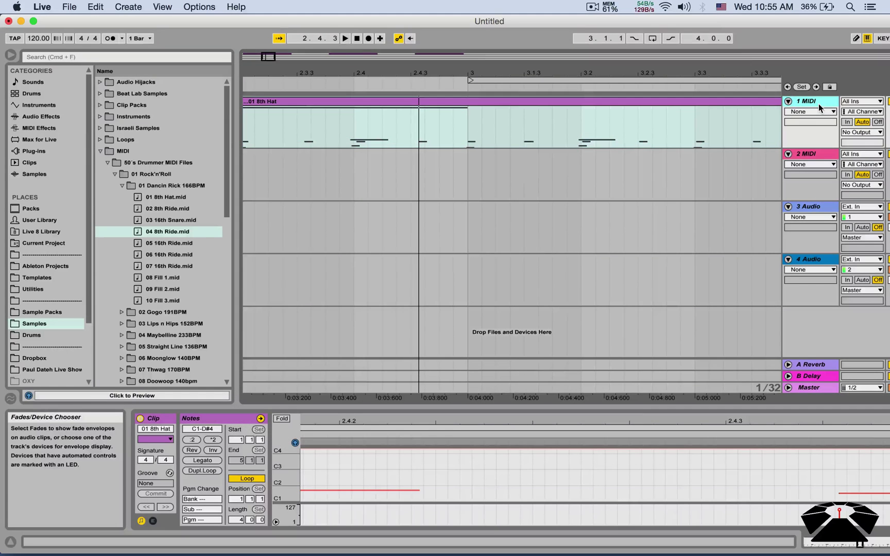
key("super+alt+m")
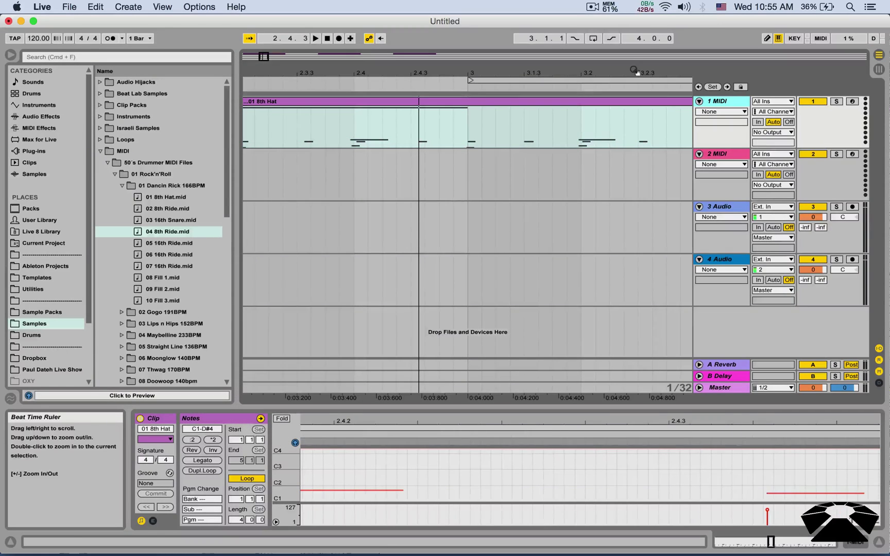
key("super+shift+t")
key("super+shift+t")
key("super+shift+t")
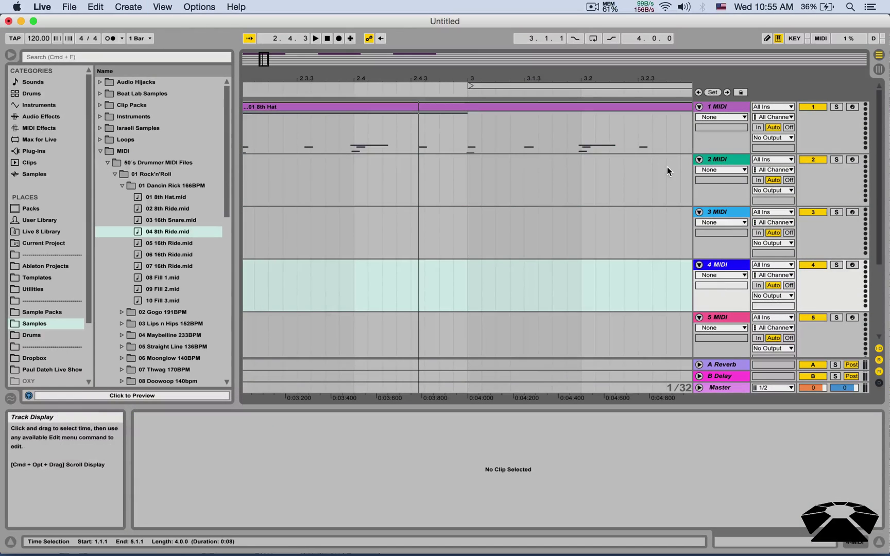
Check the Clip Color preference, then create an empty MIDI clip from 3.1.1 to 3.2.1 on the 3 MIDI track
key("super+comma")
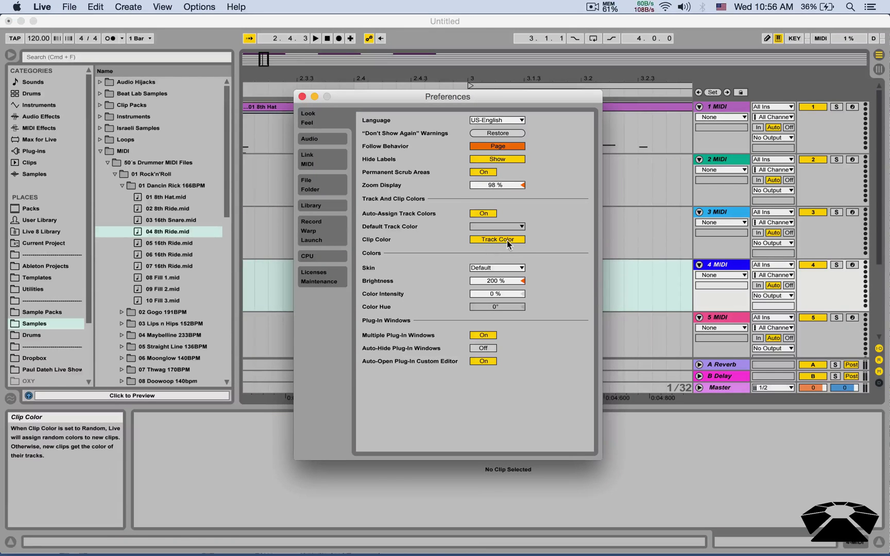
left_click(302, 96)
left_click_drag(461, 222, 533, 222)
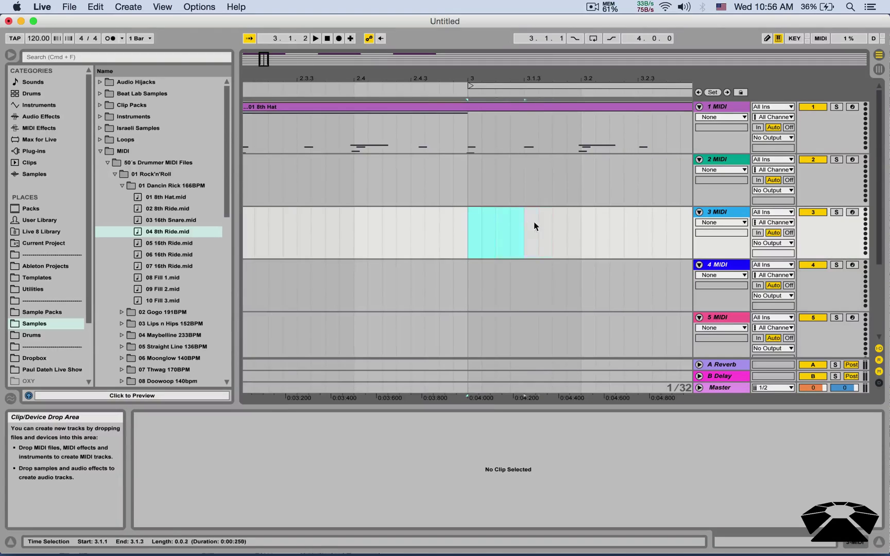
key("super+shift+m")
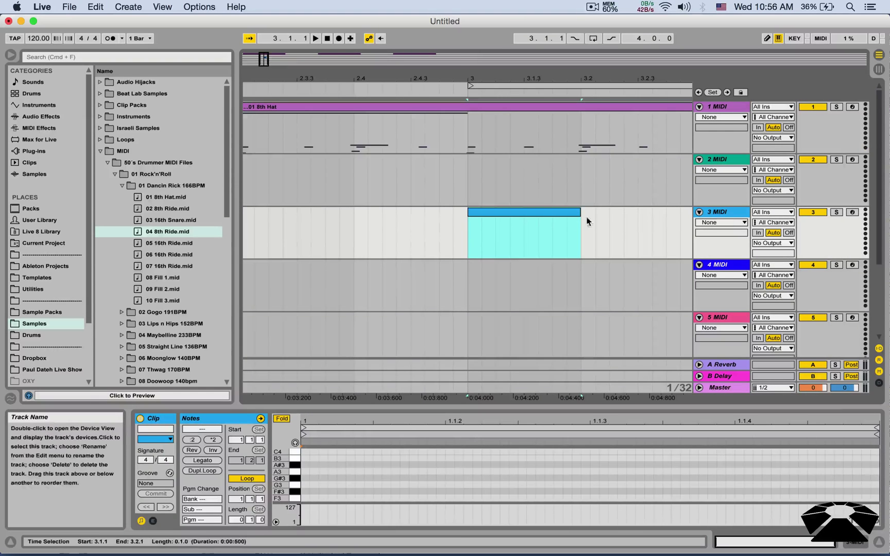
Set Clip Color to Random in the preferences and create three short empty MIDI clips before bar 3 on the 3 MIDI track
key("super+comma")
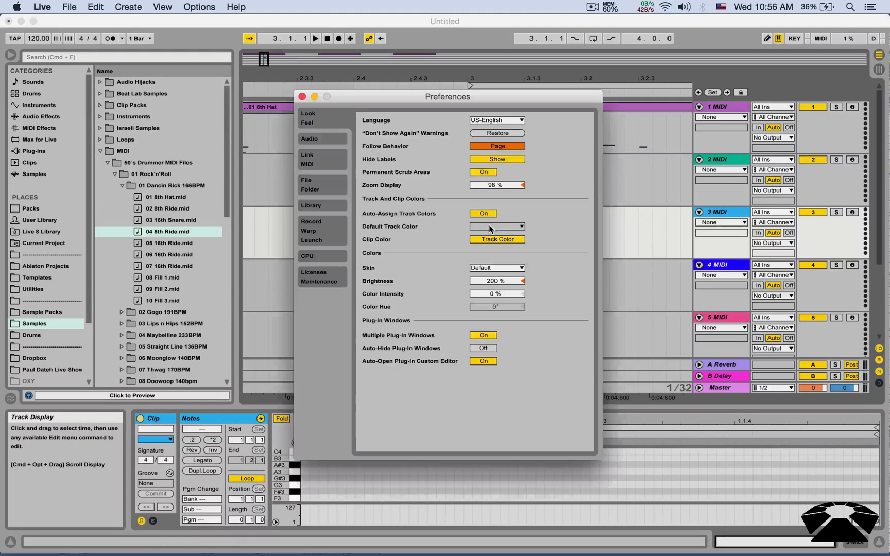
left_click(304, 97)
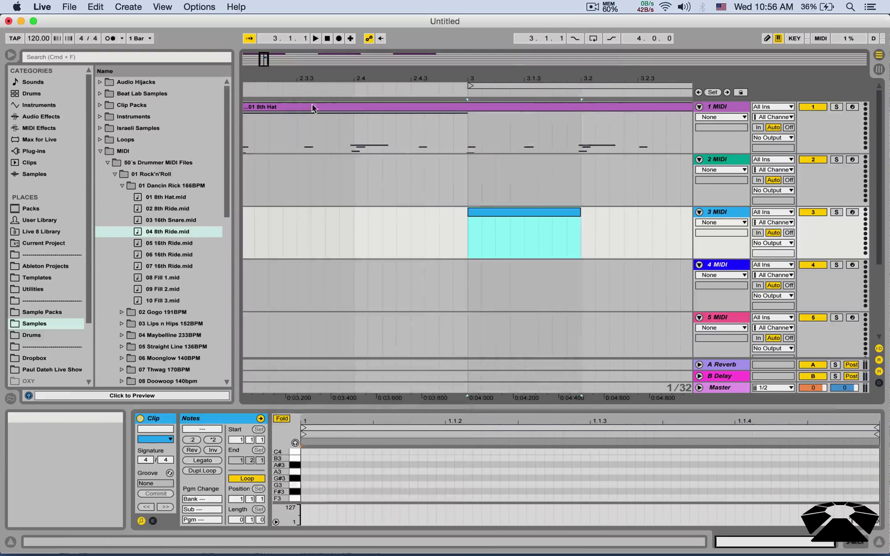
left_click_drag(354, 231, 410, 232)
key("super+shift+m")
left_click_drag(253, 215, 310, 212)
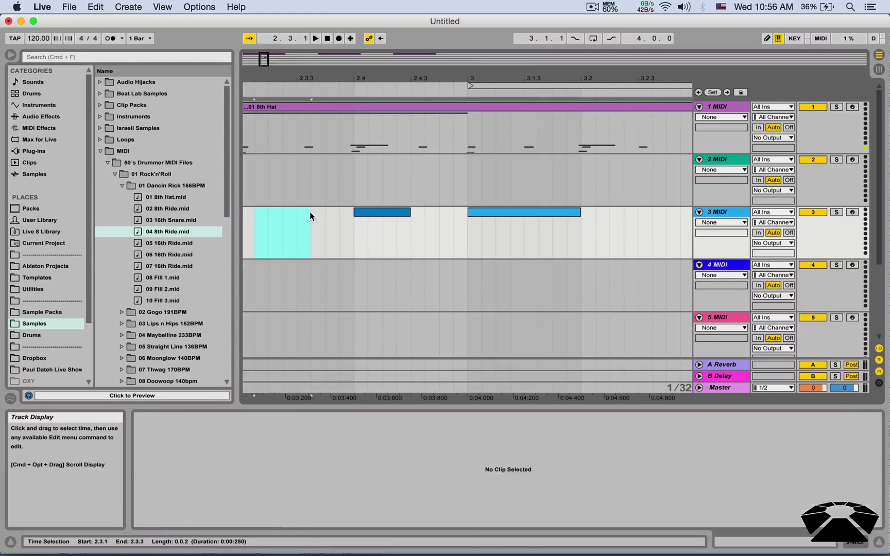
key("super+shift+m")
left_click_drag(439, 216, 456, 218)
key("super+shift+m")
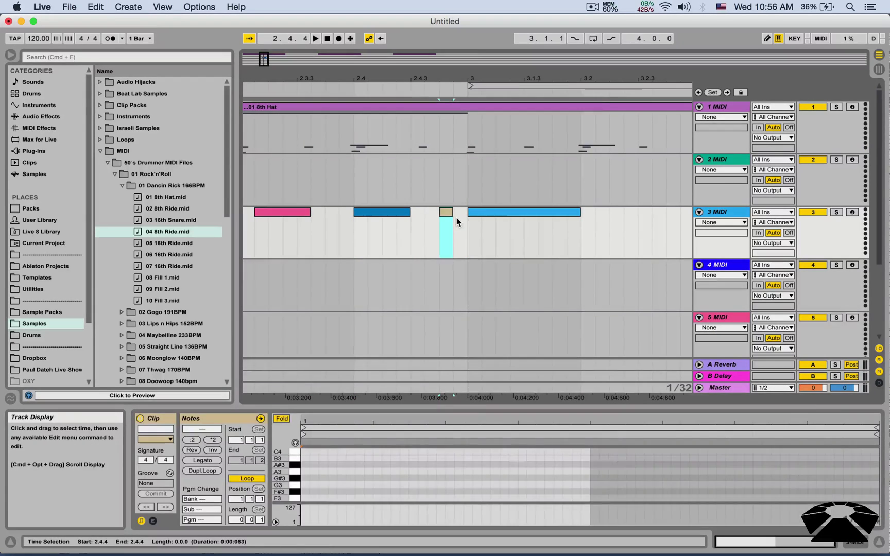
Turn Auto-Assign Track Colors off to view the Default Track Color palette, set Clip Color to Track Color, and turn auto-assign back on
key("super+comma")
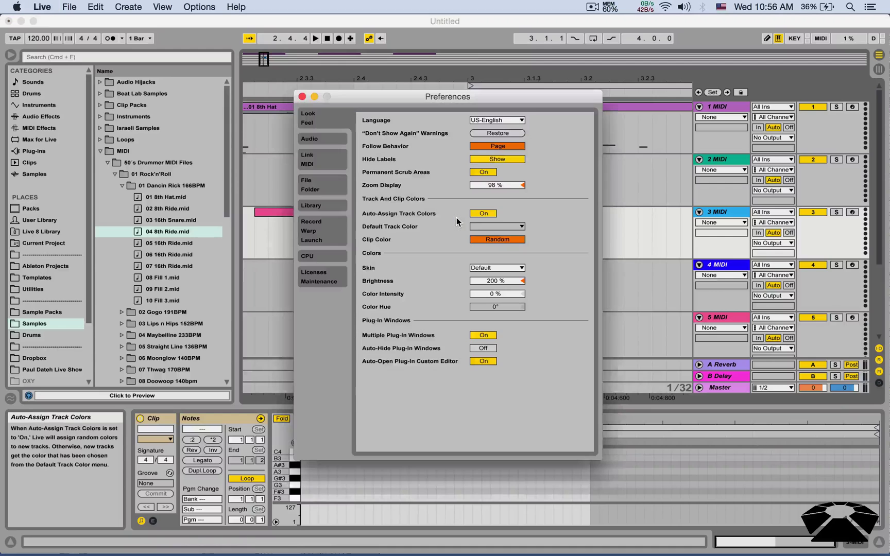
left_click(484, 213)
left_click(505, 226)
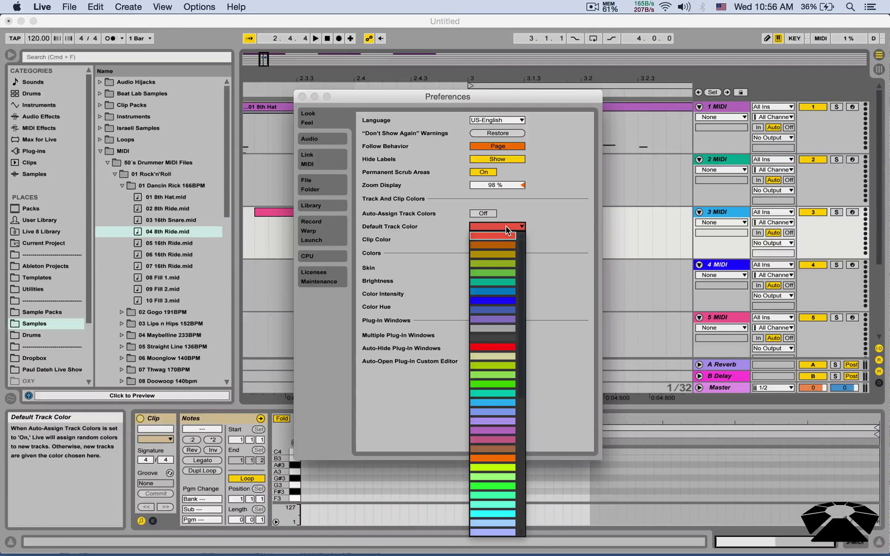
left_click(502, 227)
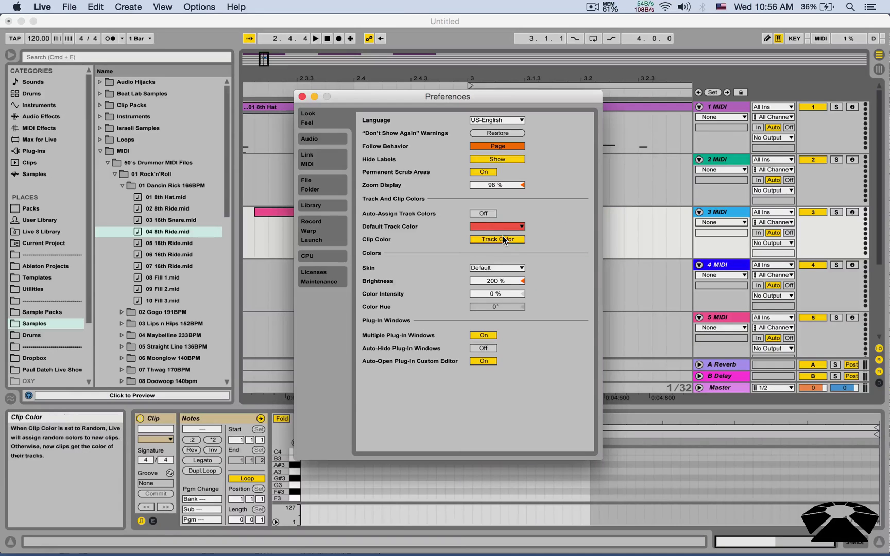
left_click(484, 214)
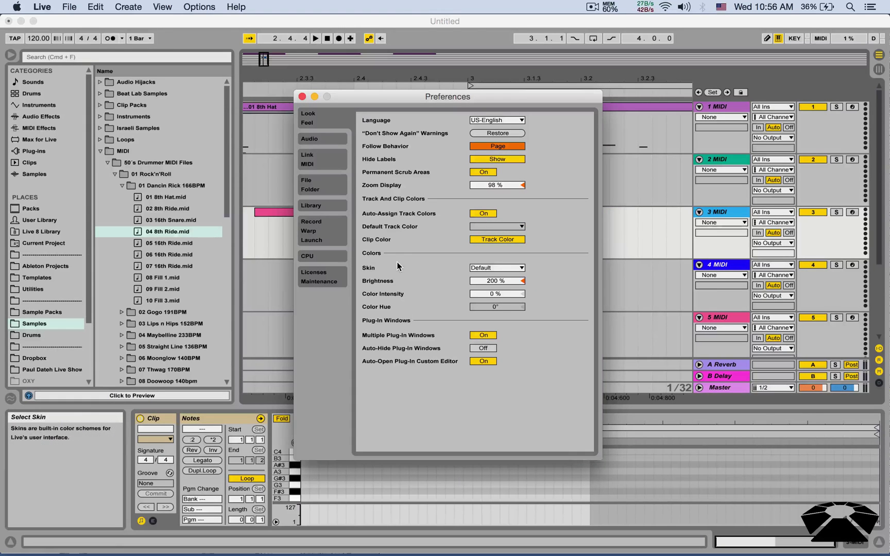
Try the Disco, LightGray and Clay skins, and return the skin to Default
left_click(494, 268)
left_click(495, 323)
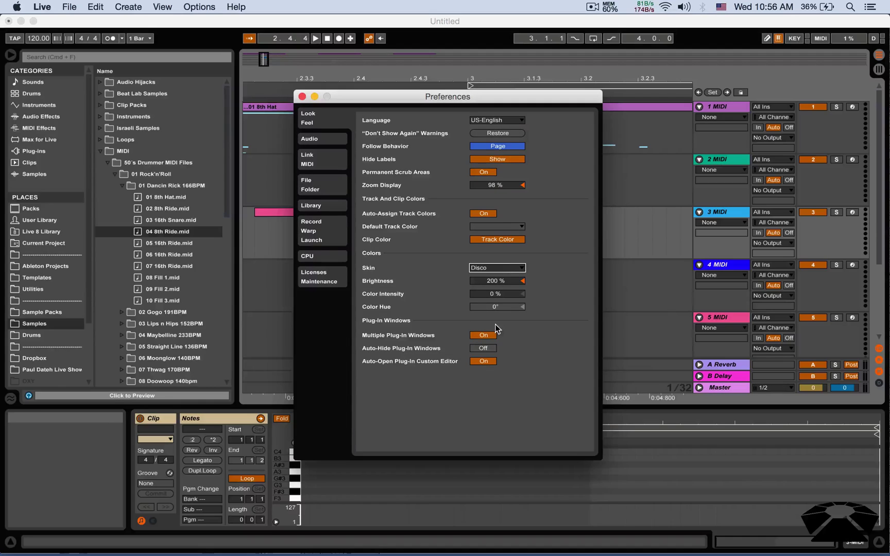
left_click(505, 267)
left_click(495, 342)
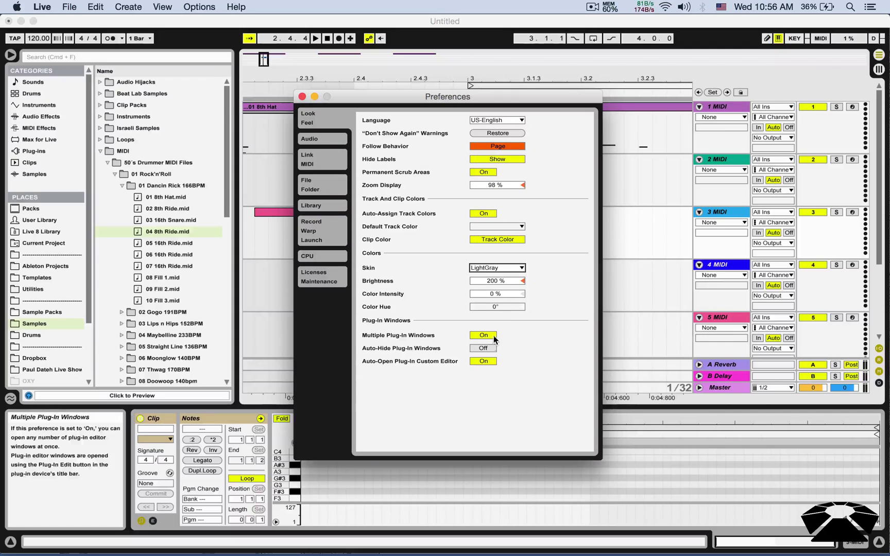
left_click(509, 267)
left_click(501, 305)
left_click(499, 267)
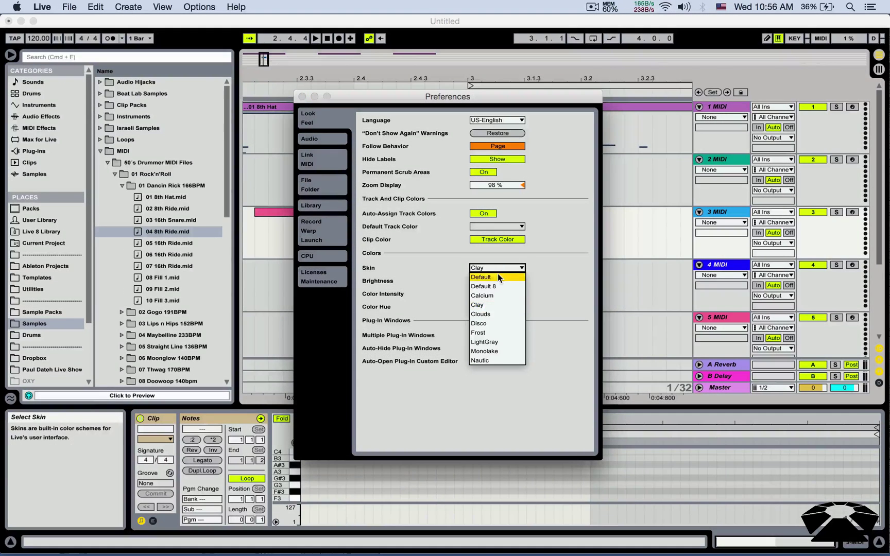
left_click(500, 278)
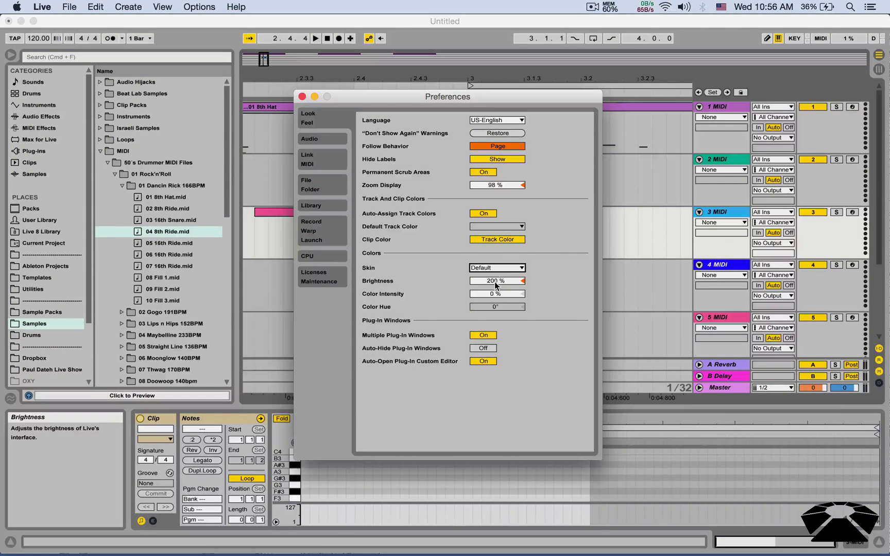
Try adjusting Brightness, Color Intensity to 27 % and Color Hue, and return Color Intensity to 0 %
left_click_drag(500, 280, 506, 300)
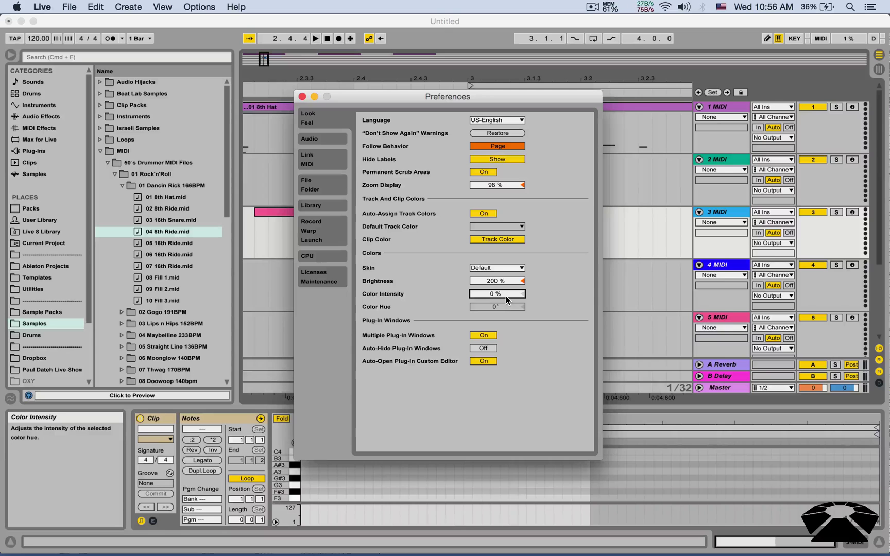
left_click_drag(507, 299, 501, 253)
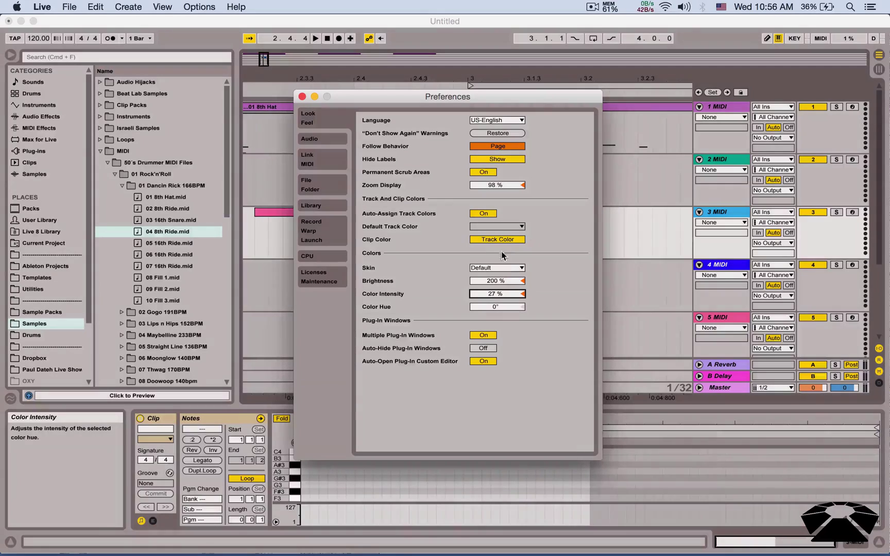
left_click_drag(497, 309, 505, 344)
left_click(501, 296)
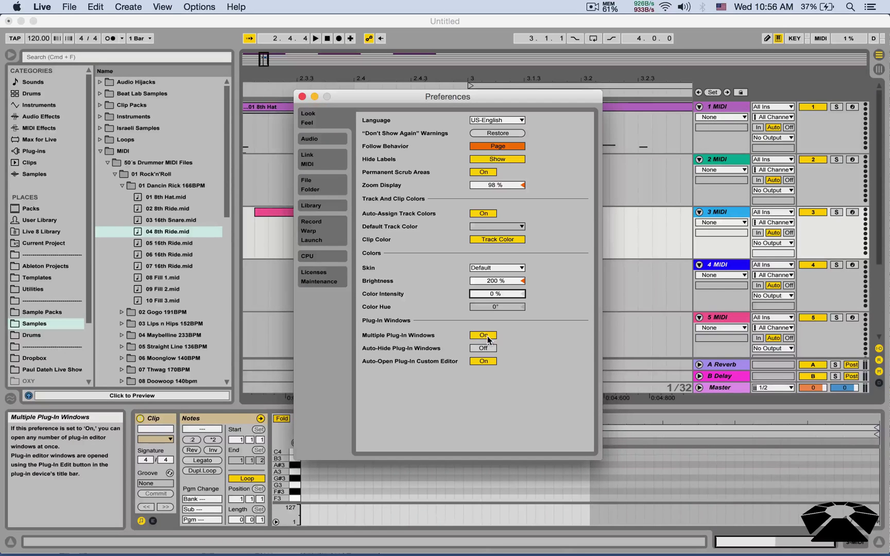
Load the LittleAlterBoy plug-in onto the 3 MIDI track and close its editor window
key("Escape")
double_click(730, 208)
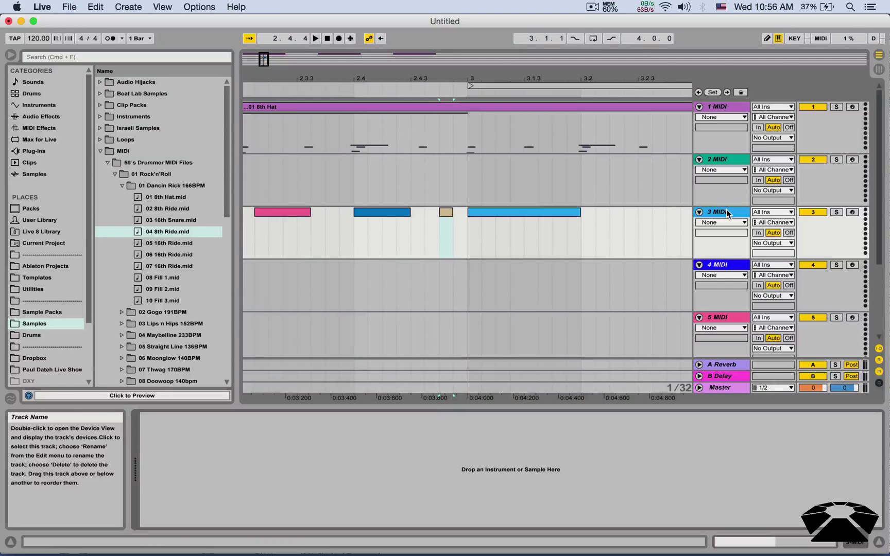
left_click(34, 151)
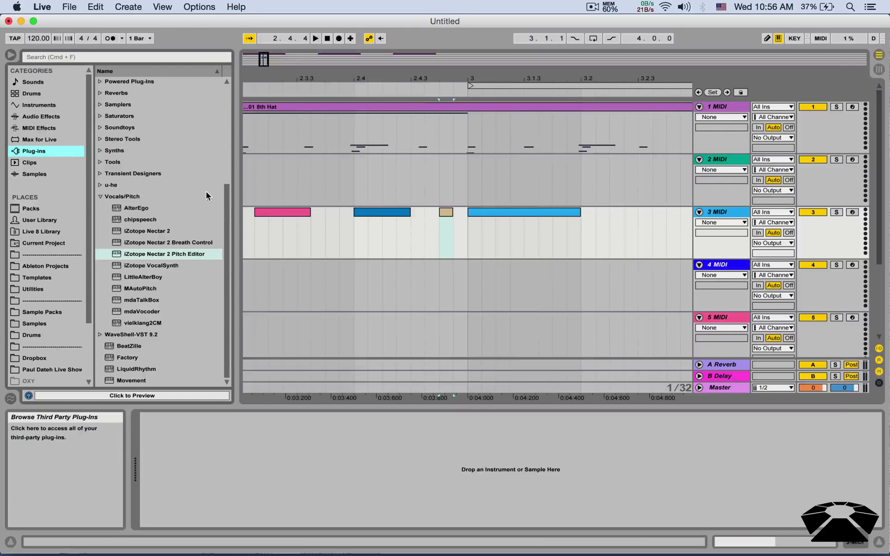
left_click(152, 278)
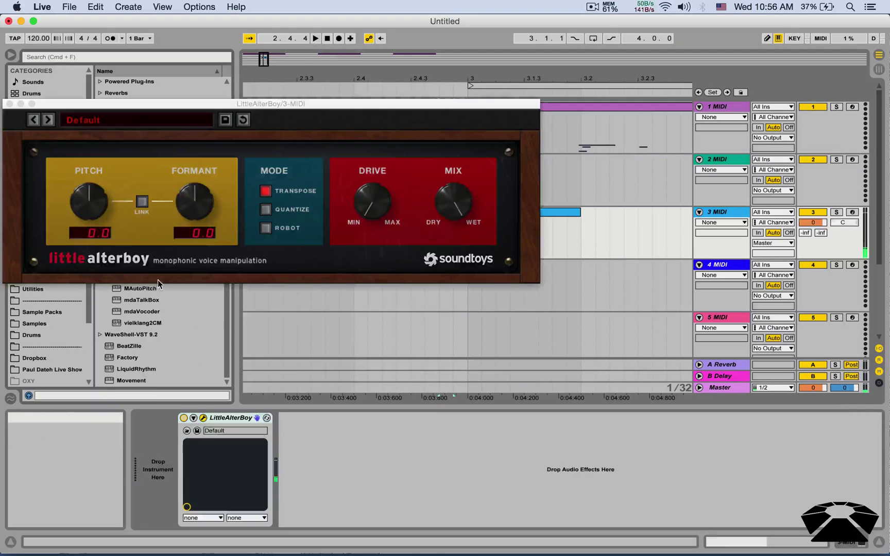
left_click(10, 106)
Load the iZotope Nectar 2 Pitch Editor after LittleAlterBoy on the 3 MIDI track, reposition its editor window, and close it
double_click(142, 252)
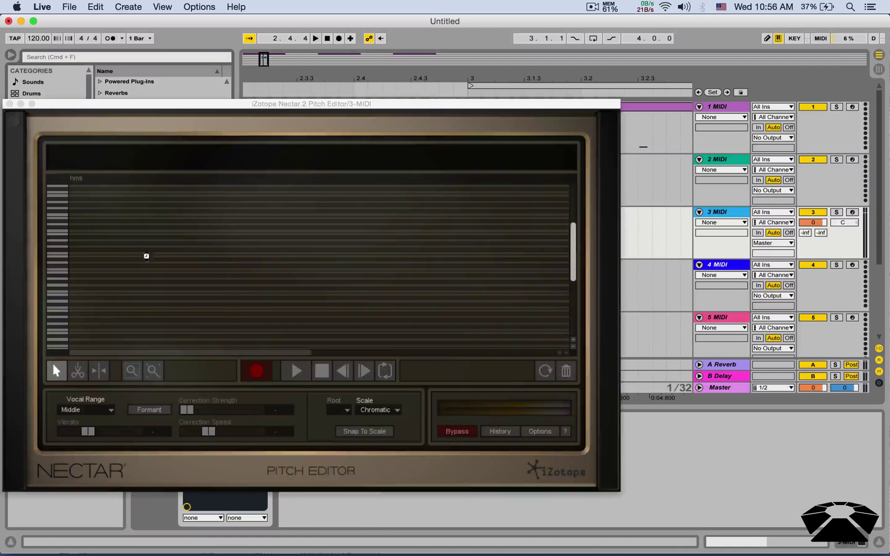
left_click_drag(177, 111, 501, 92)
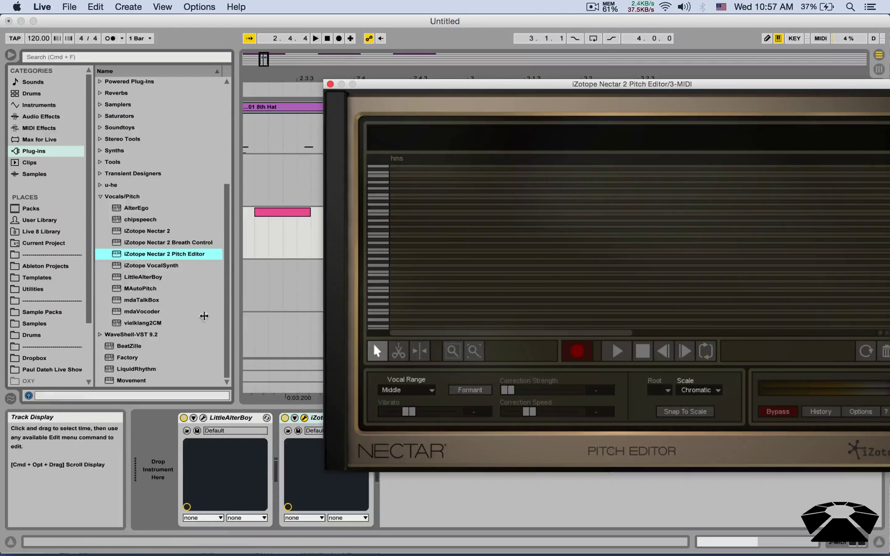
left_click(330, 84)
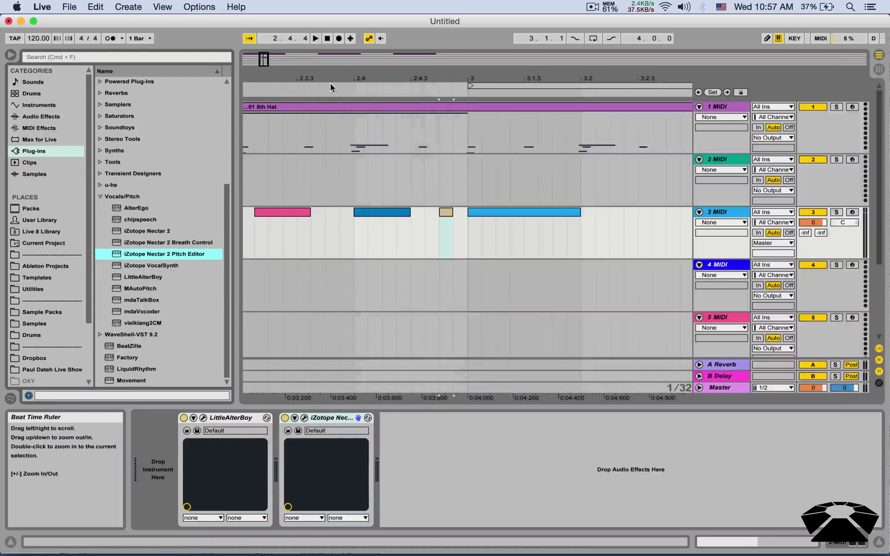
Open the LittleAlterBoy and Nectar 2 Pitch Editor windows one after the other to check plug-in window behavior, and close the Pitch Editor window
left_click(204, 418)
left_click_drag(344, 108, 460, 92)
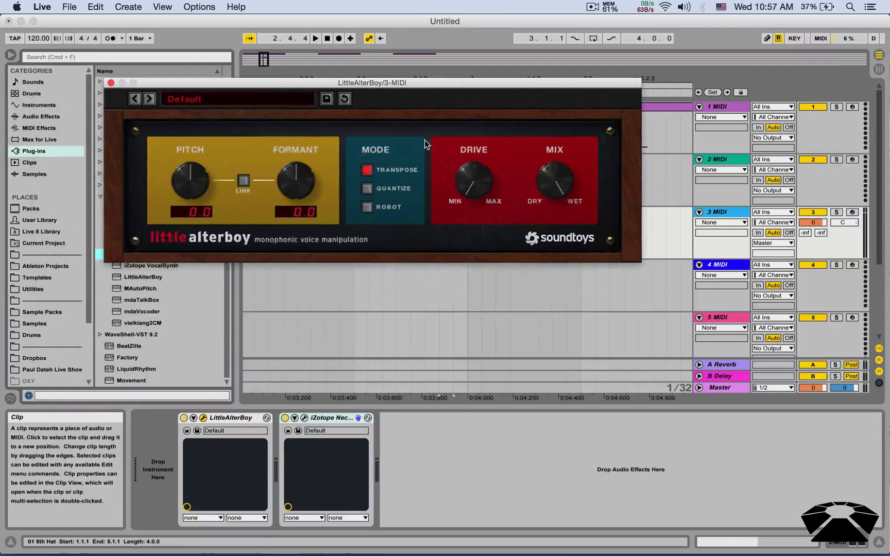
left_click(304, 417)
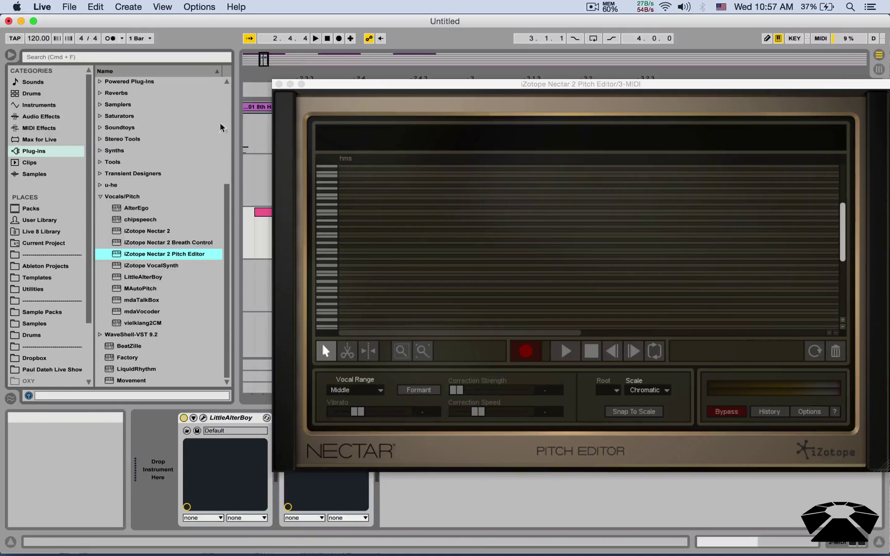
left_click(277, 84)
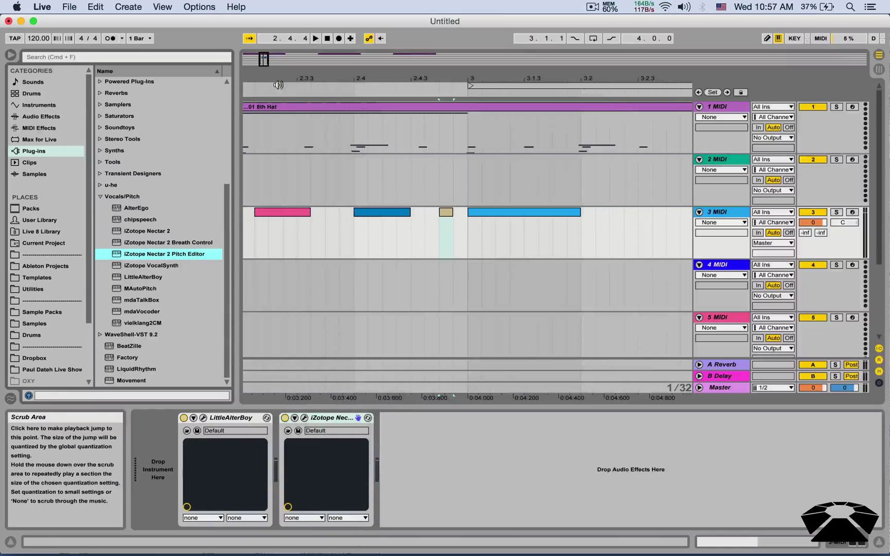
Switch Multiple Plug-In Windows on in the Look/Feel preferences
key("super+comma")
left_click(487, 334)
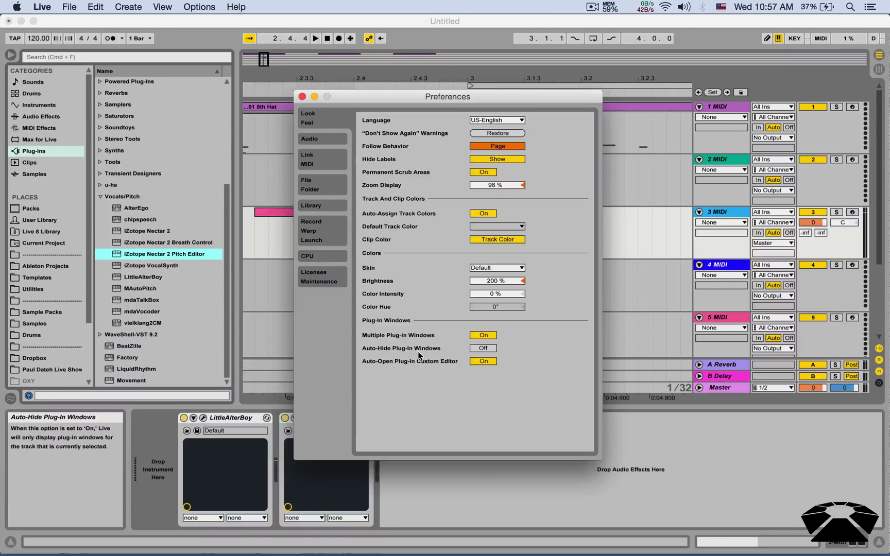
left_click(302, 96)
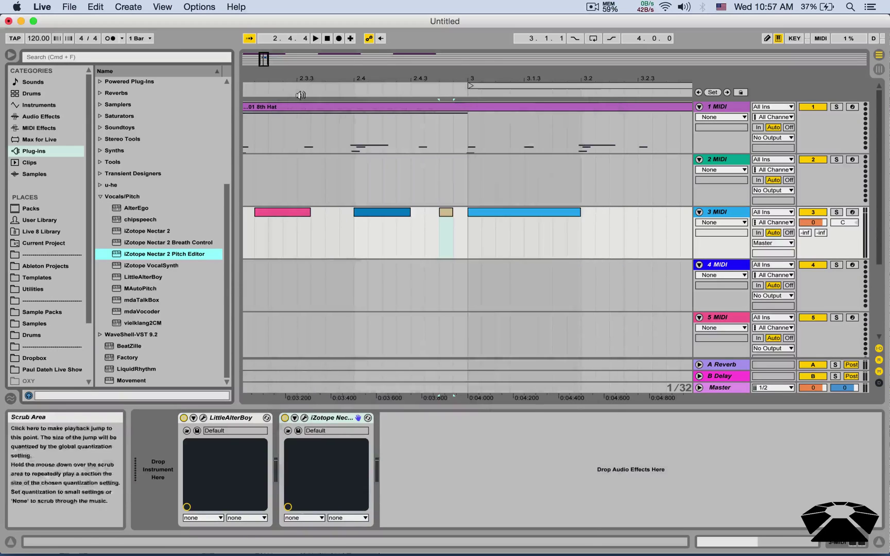
Move the Nectar 2 Pitch Editor from the 3 MIDI track to 4 MIDI, open its editor window and reposition it clear of the track headers
left_click_drag(314, 417, 724, 263)
left_click(203, 418)
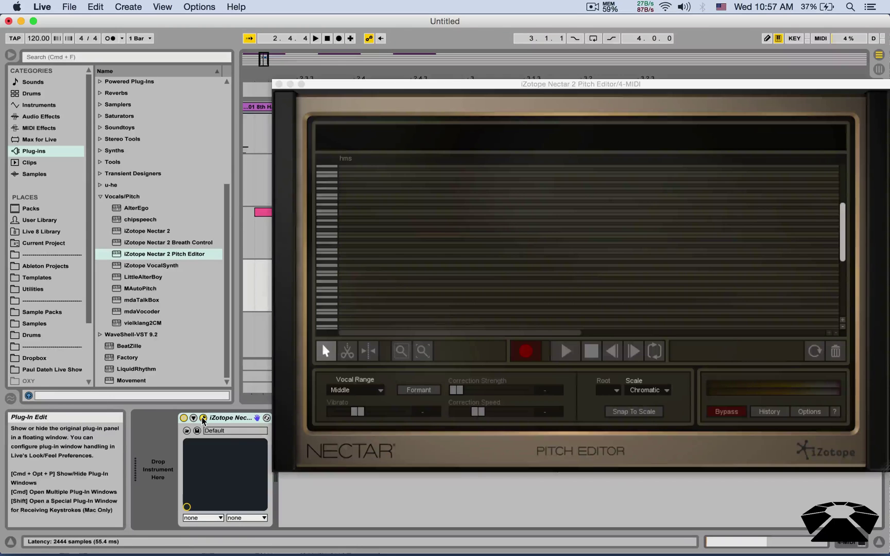
left_click_drag(309, 84, 50, 25)
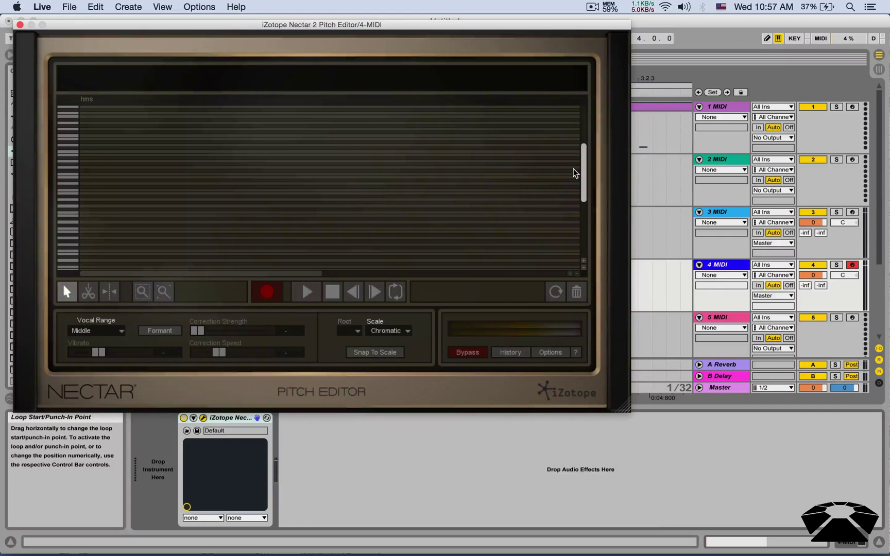
Switch Auto-Hide Plug-In Windows on in the Look/Feel preferences and close the preferences
key("super+comma")
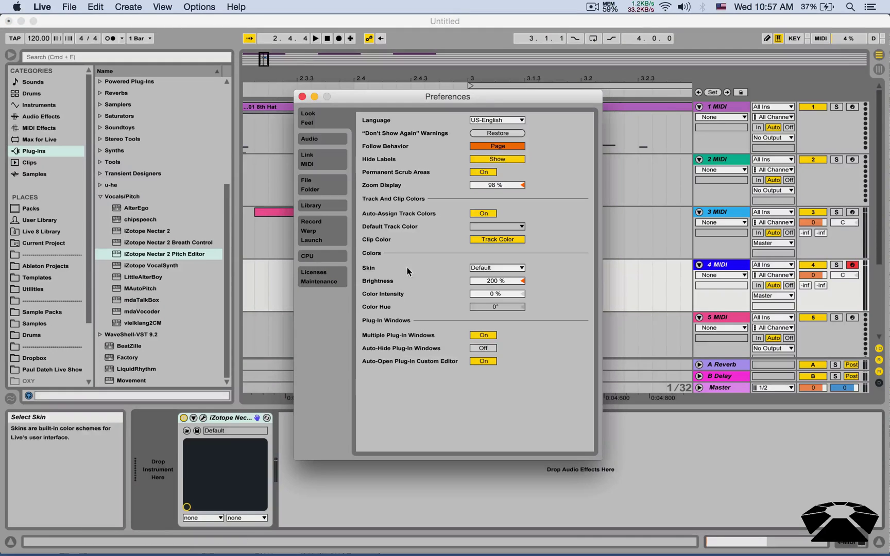
left_click(483, 348)
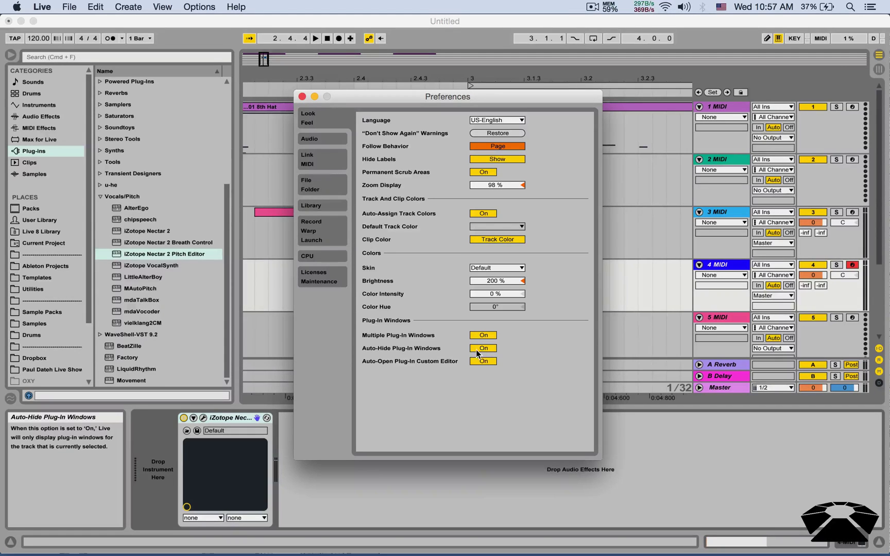
left_click(302, 96)
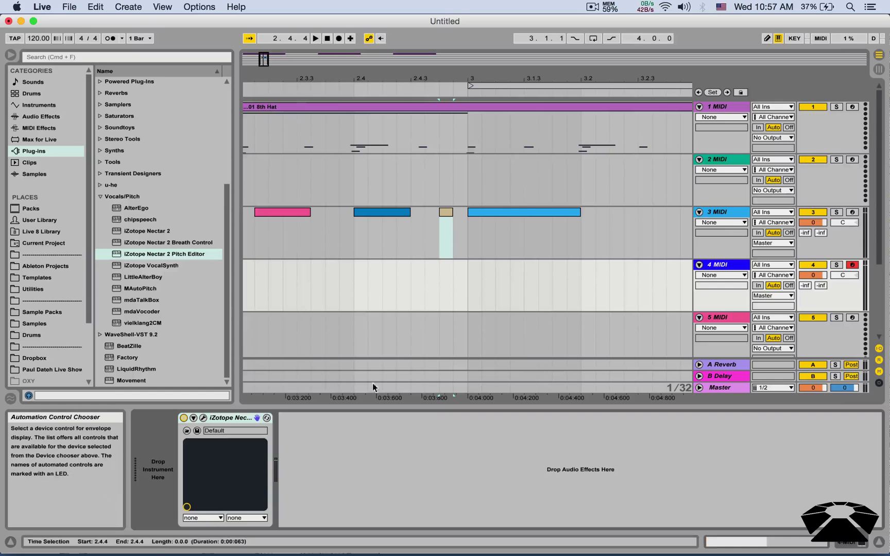
Open the Nectar 2 Pitch Editor window on 4 MIDI, select the 3 MIDI track, and open its LittleAlterBoy window to check auto-hiding
left_click(203, 418)
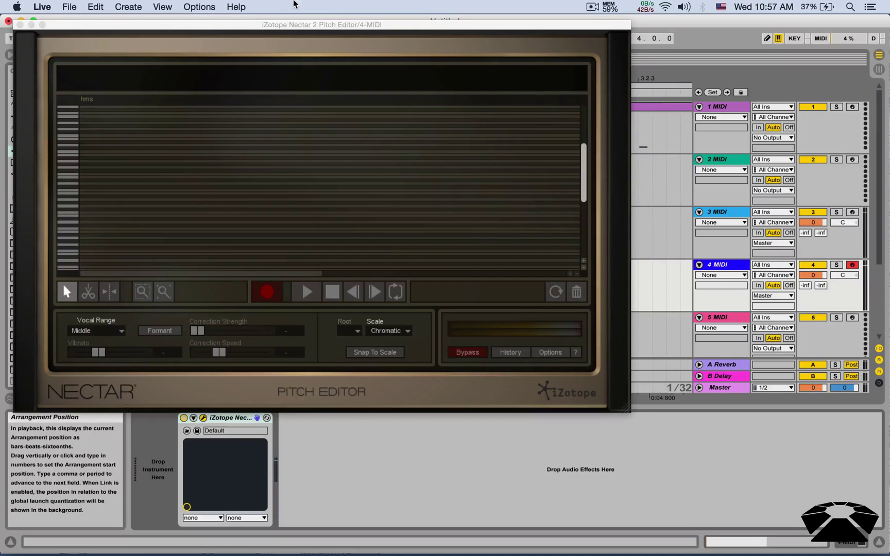
left_click_drag(264, 29, 206, 236)
left_click(731, 264)
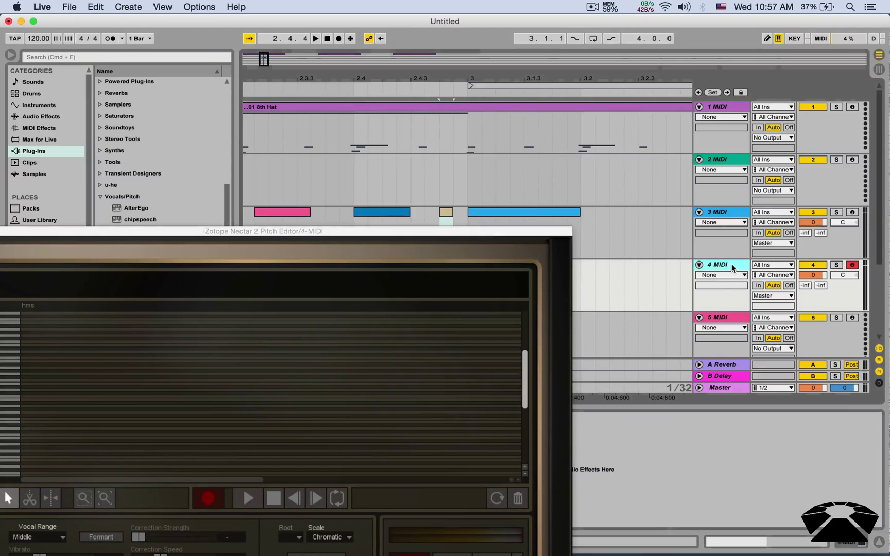
left_click(726, 216)
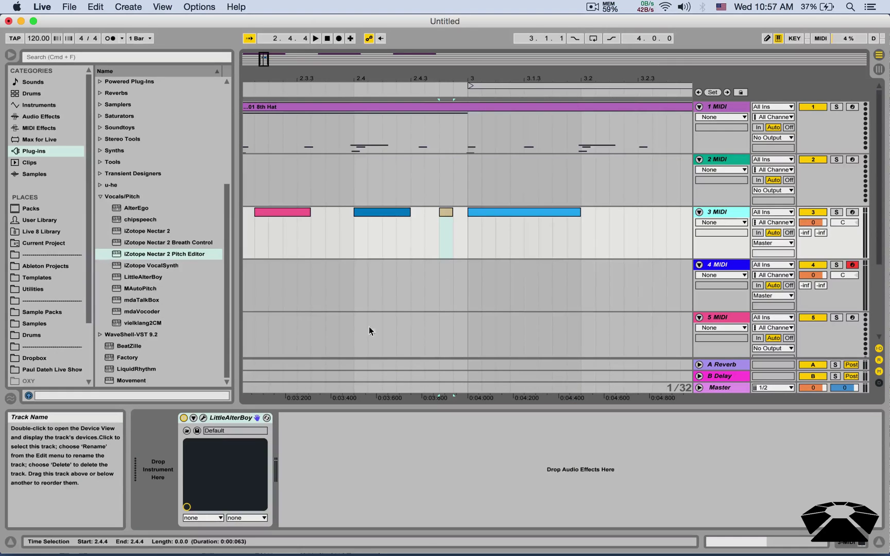
left_click(203, 418)
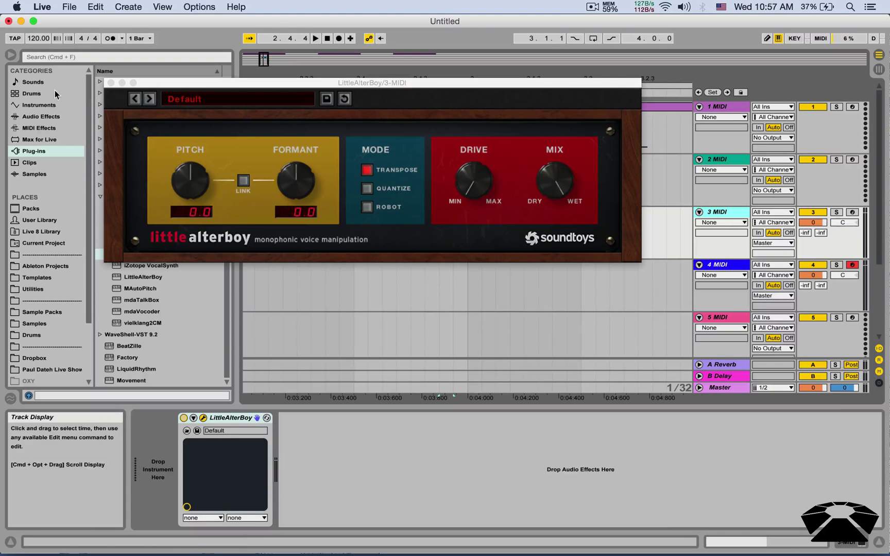
left_click_drag(202, 86, 77, 21)
Switch Auto-Hide Plug-In Windows off in the Look/Feel preferences
left_click(42, 7)
left_click(62, 31)
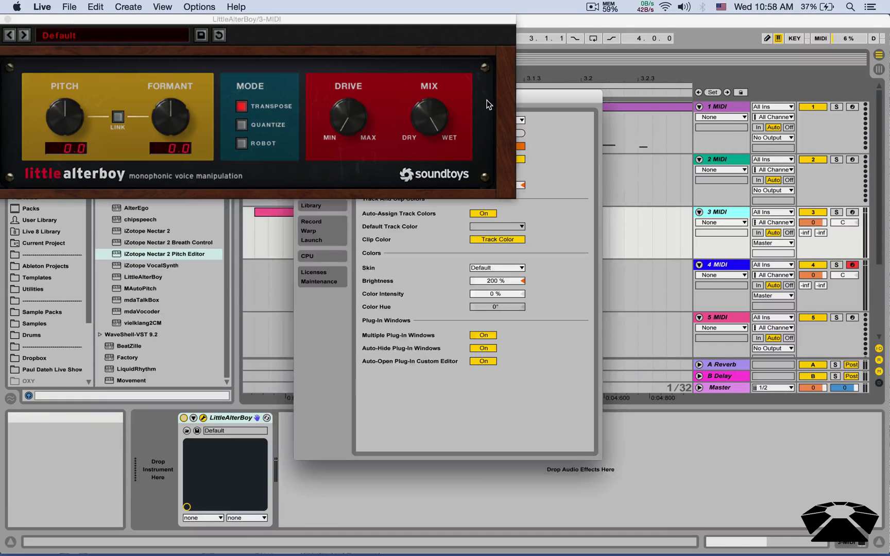
left_click(484, 349)
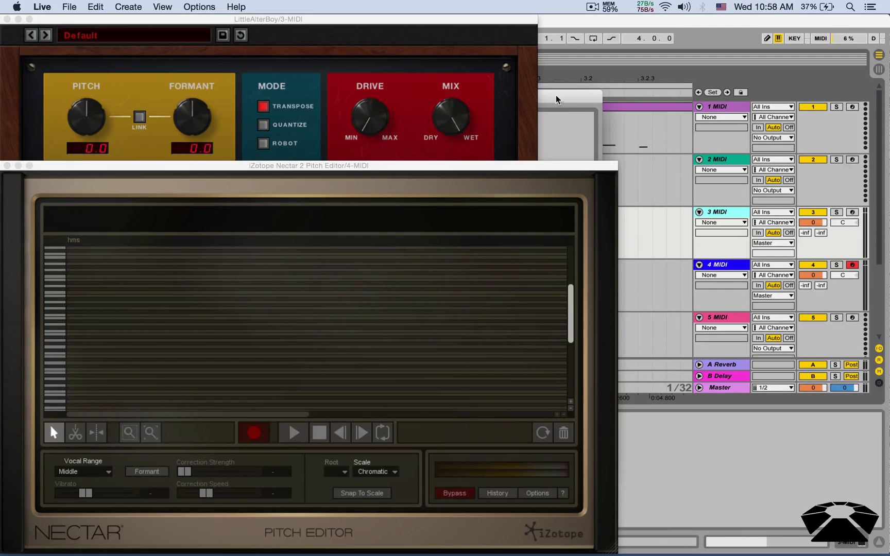
Close the preferences and both open plug-in windows, Nectar 2 Pitch Editor and LittleAlterBoy
left_click_drag(555, 98, 843, 88)
left_click(591, 85)
left_click(304, 163)
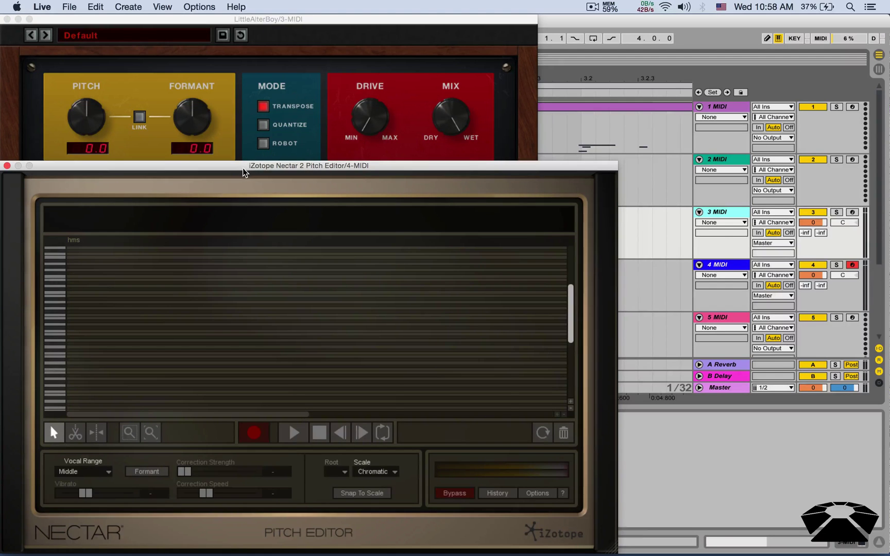
left_click_drag(245, 173, 624, 107)
left_click(387, 100)
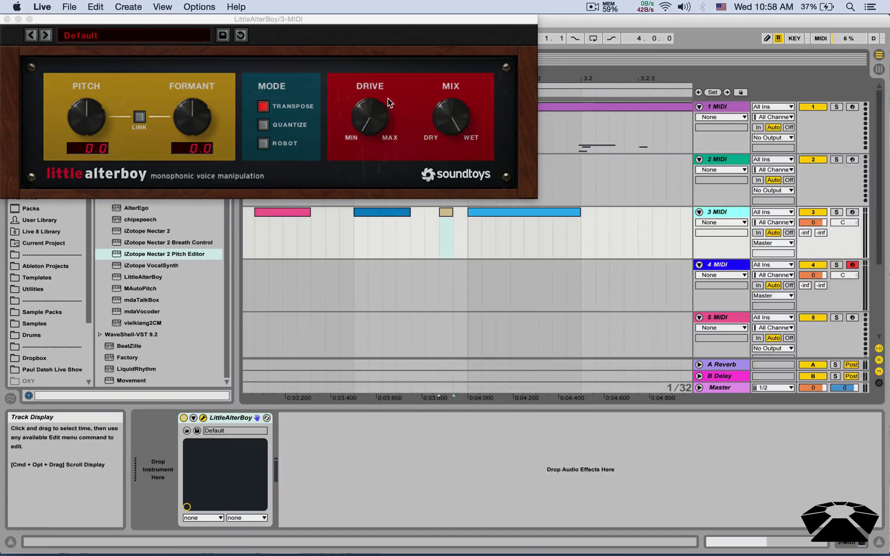
left_click(8, 19)
Switch Auto-Open Plug-In Custom Editor off in the Look/Feel preferences and load chipspeech onto the 3 MIDI track
key("super+comma")
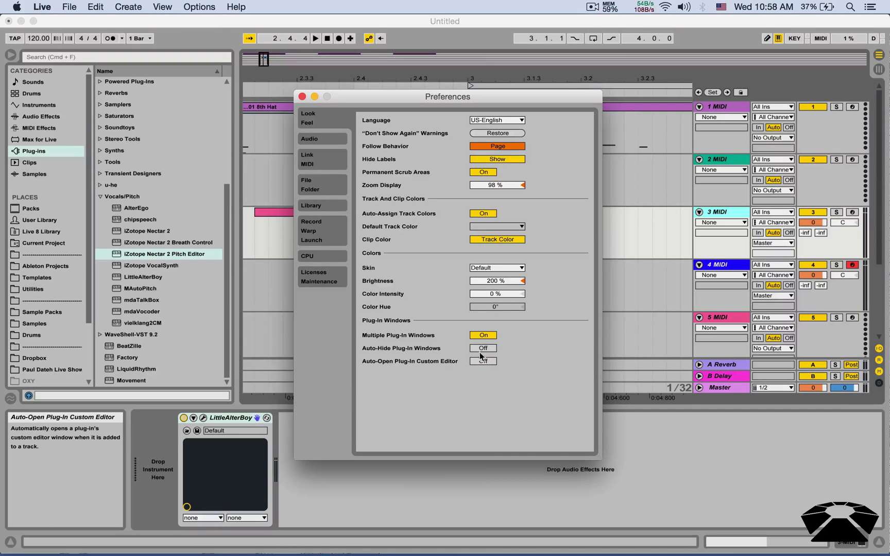
left_click(301, 96)
double_click(144, 221)
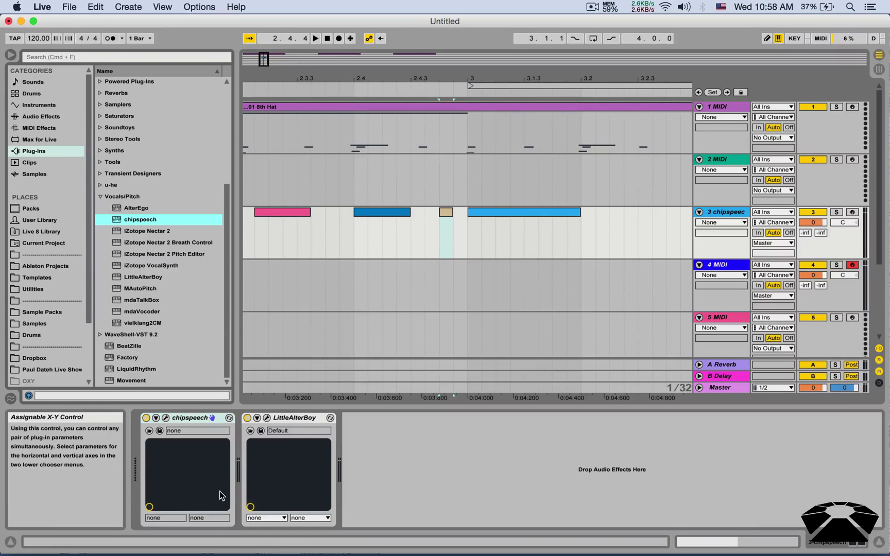
Switch Auto-Open Plug-In Custom Editor on, replace chipspeech with AlterEgo on the third track, and close the AlterEgo editor window
key("super+comma")
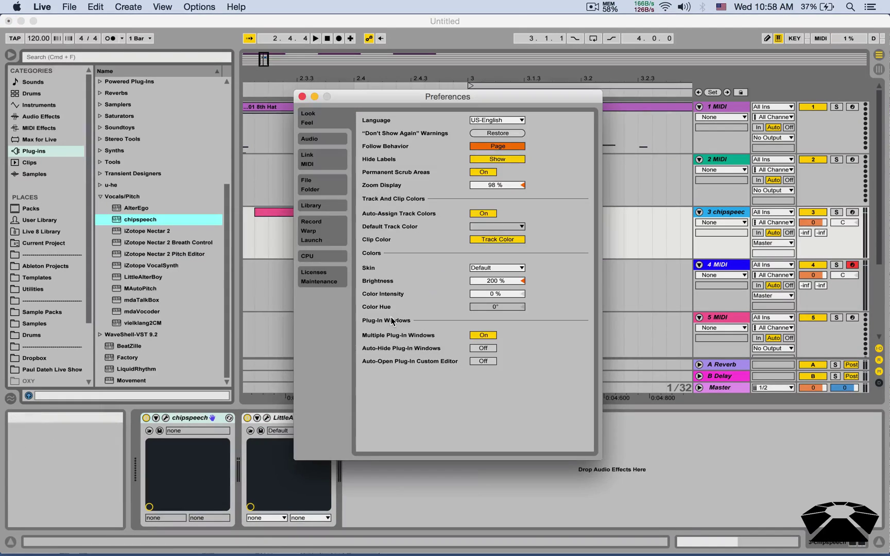
left_click(484, 362)
left_click(302, 96)
double_click(136, 208)
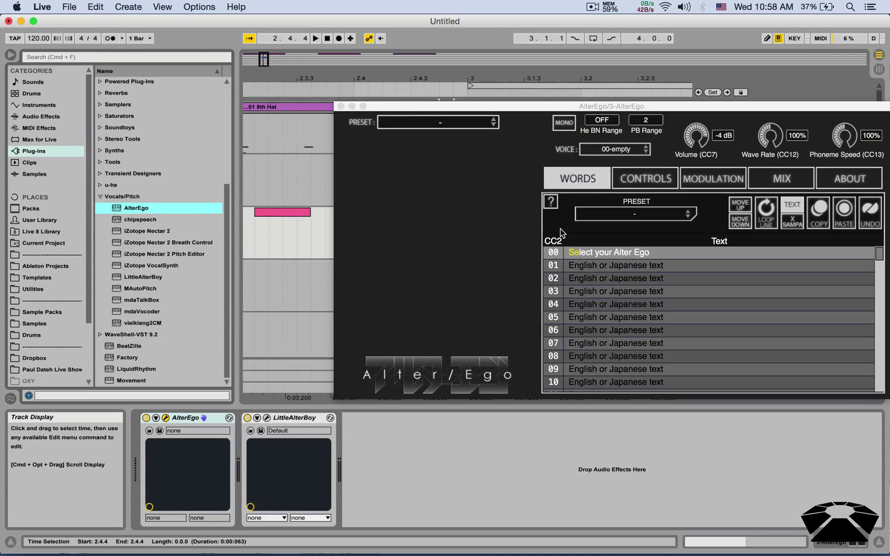
left_click(340, 106)
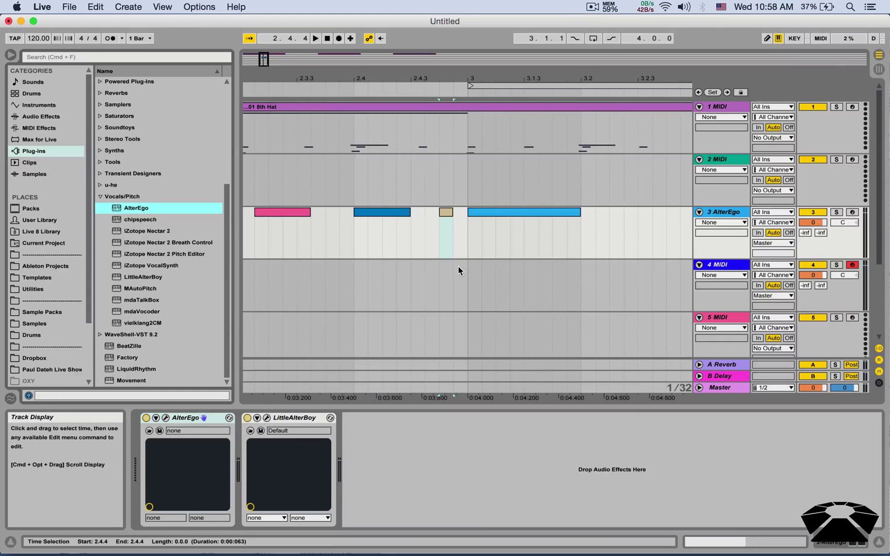
Reopen the preferences to review the Look/Feel options once more, and close them
key("super+comma")
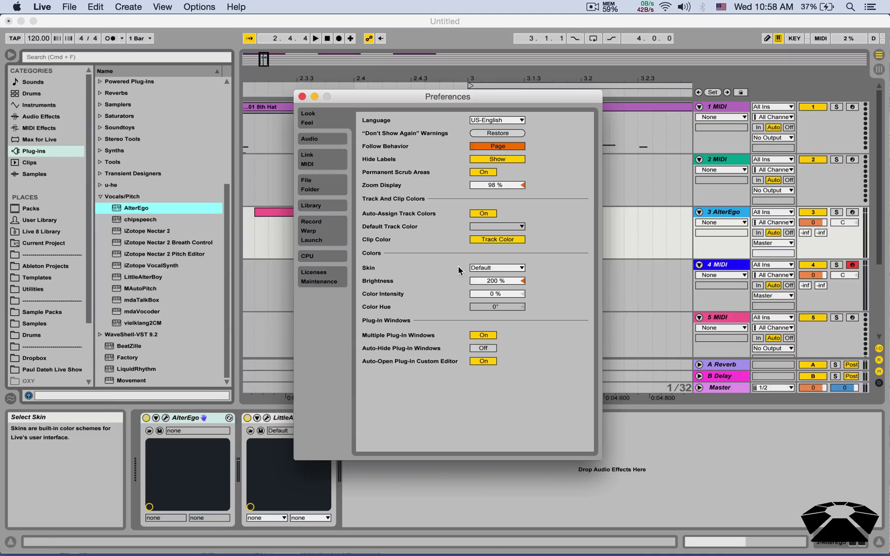
left_click(339, 136)
left_click(303, 97)
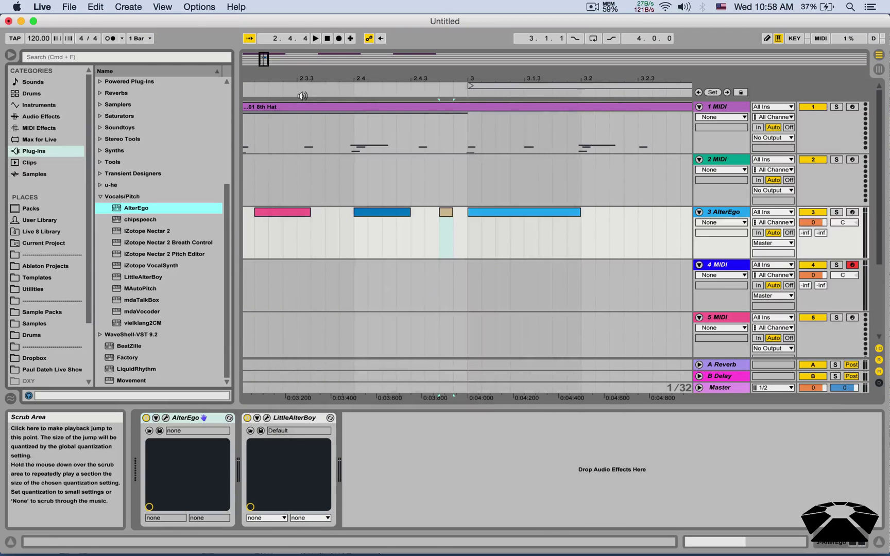